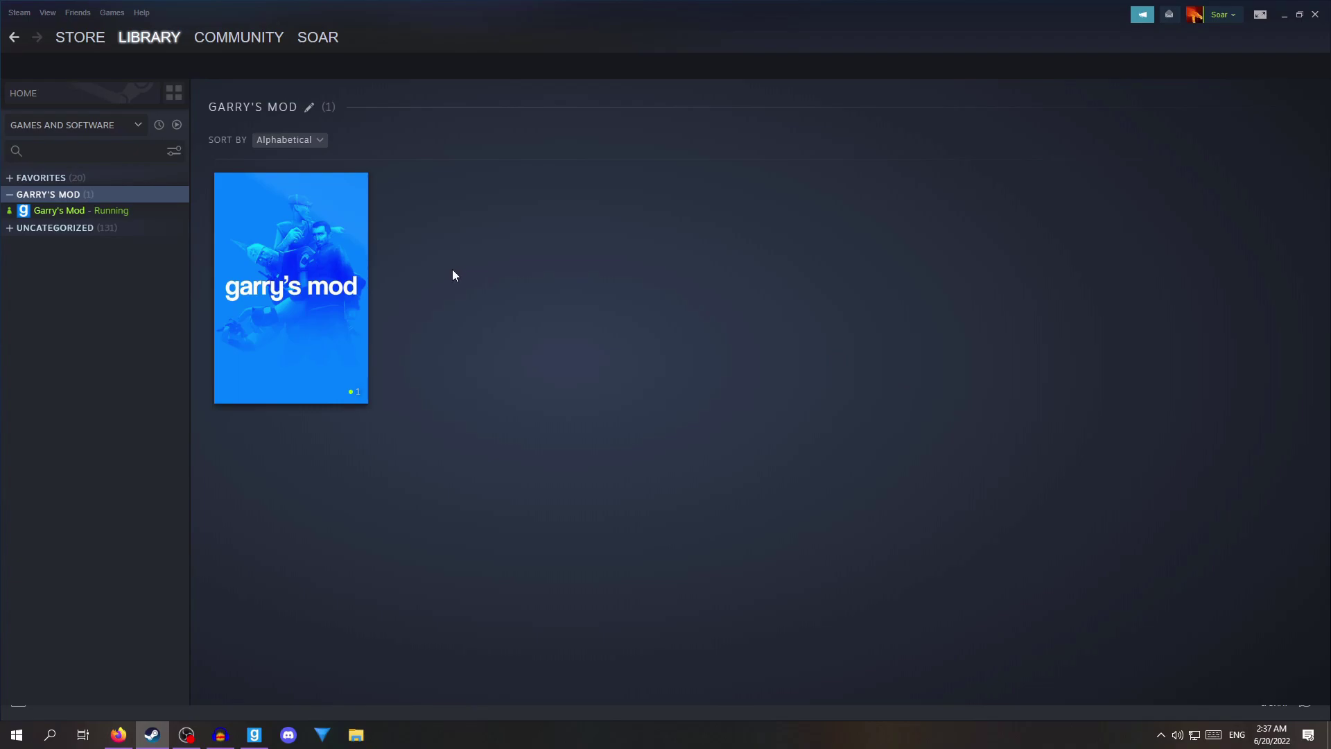
Step: Alt+Tab from the Steam library into the running Garry's Mod on gm_construct
{"action": "key", "text": "alt+Tab"}
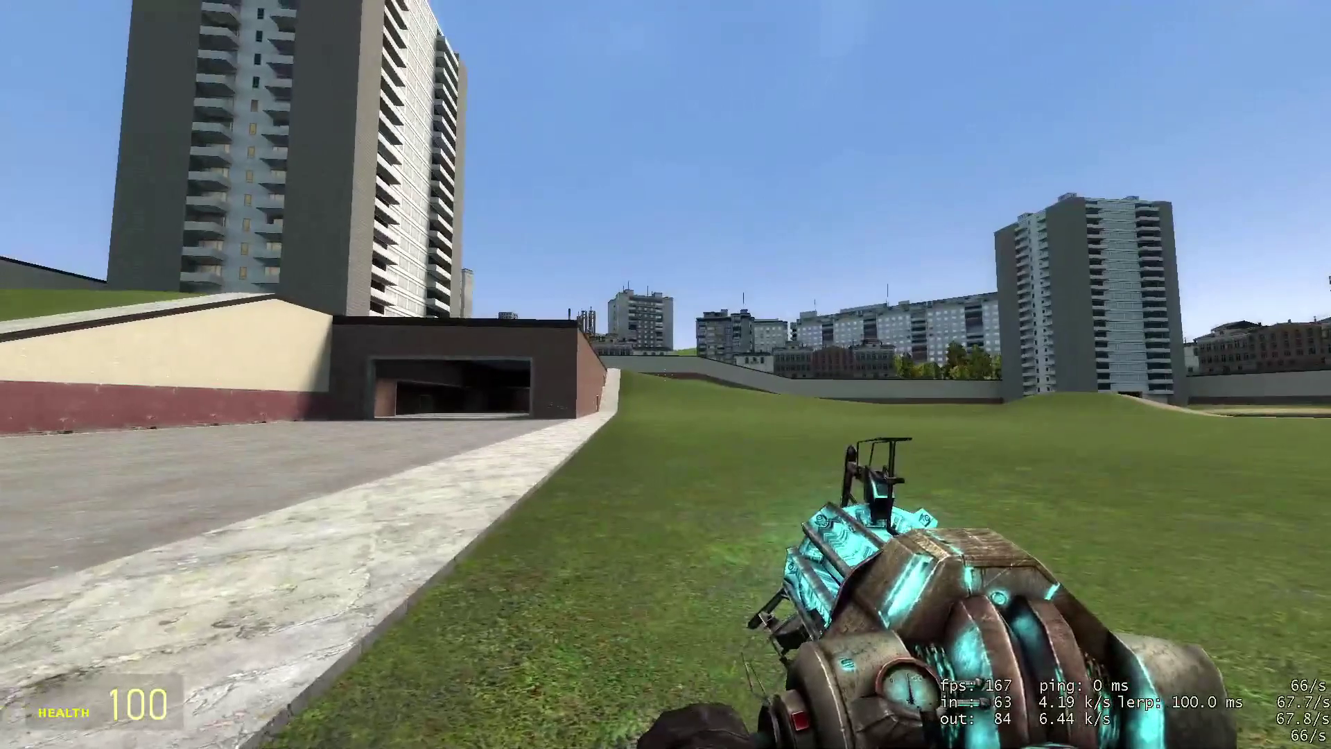
Step: Toggle the developer console, then accept the Advanced video settings and resume the game
{"action": "key", "text": "grave"}
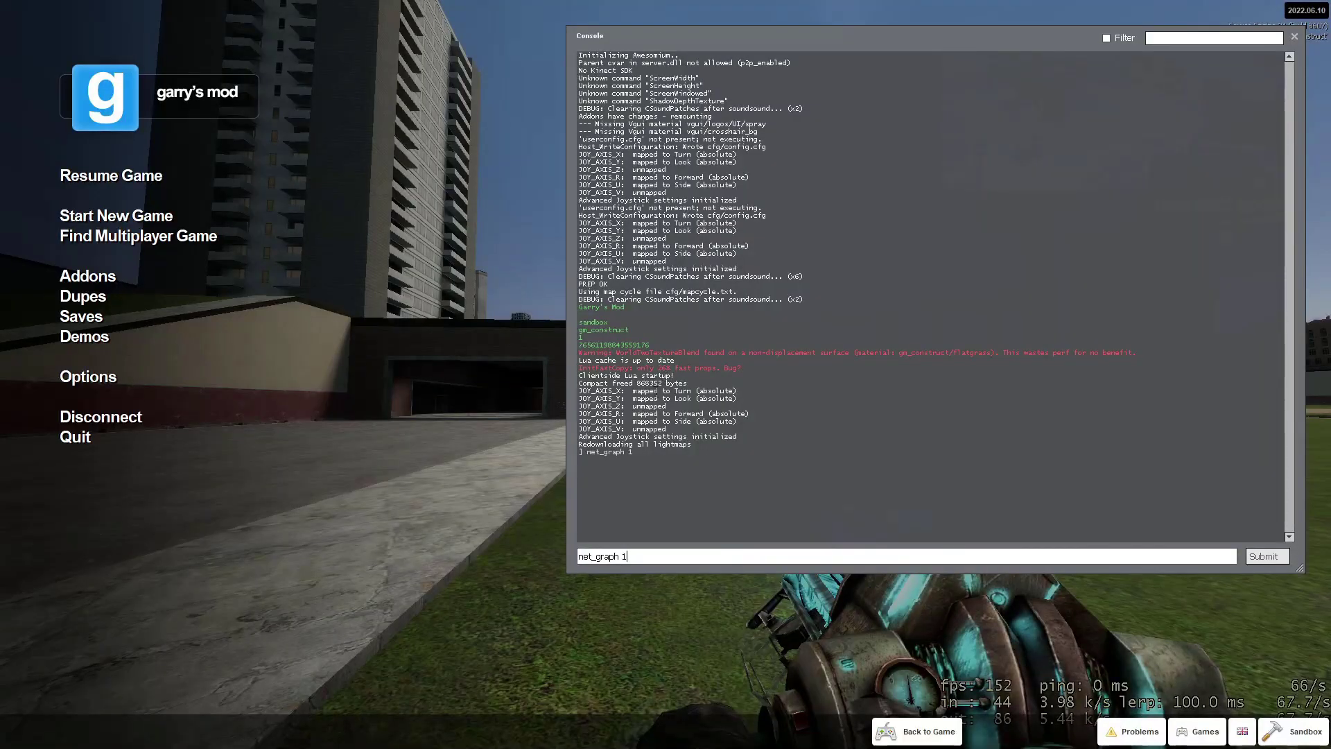
{"action": "key", "text": "grave"}
{"action": "key", "text": "grave"}
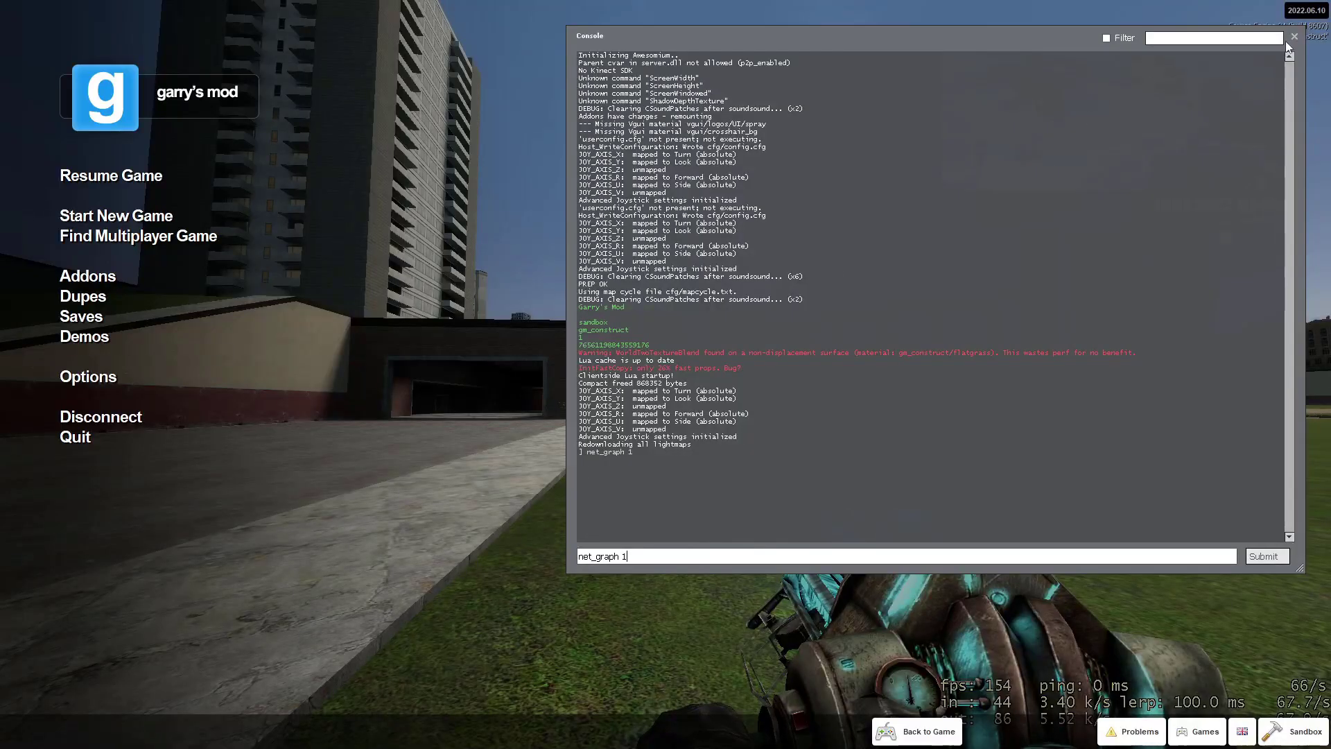
{"action": "key", "text": "grave"}
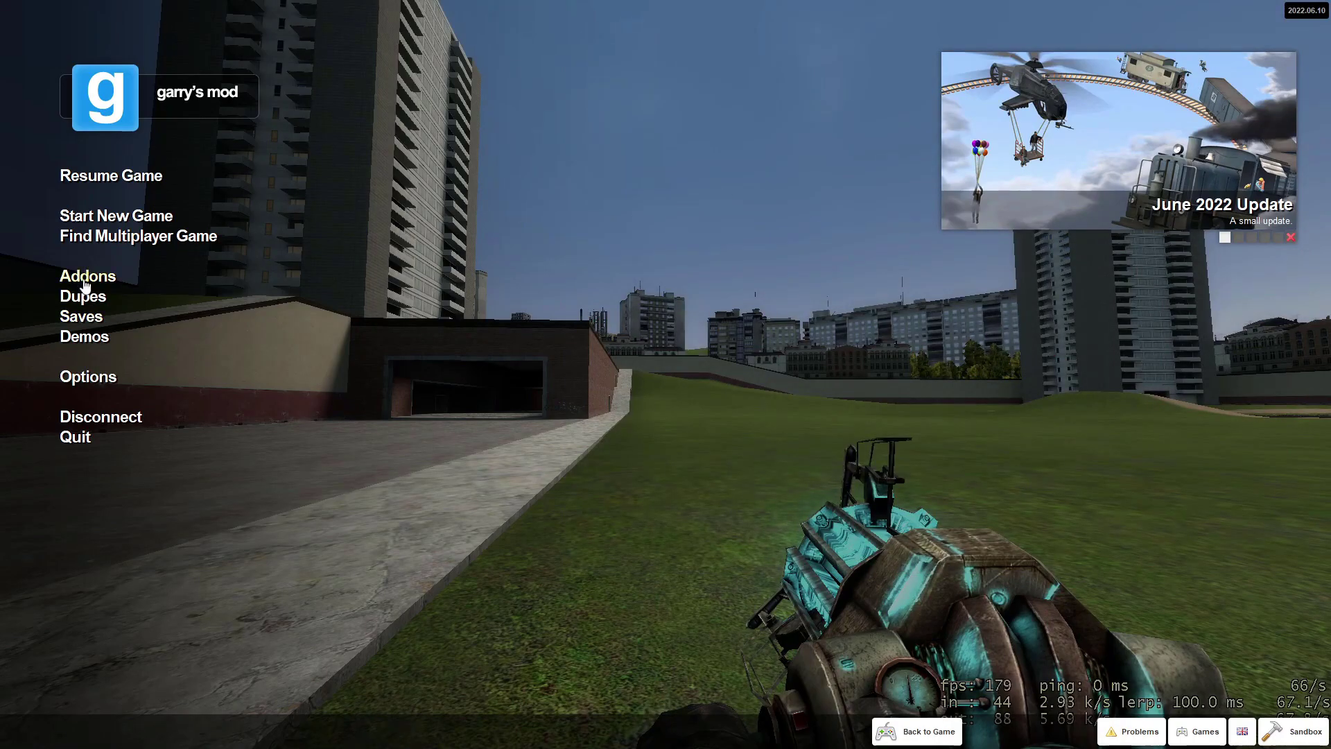
{"action": "left_click", "coordinate": [85, 277]}
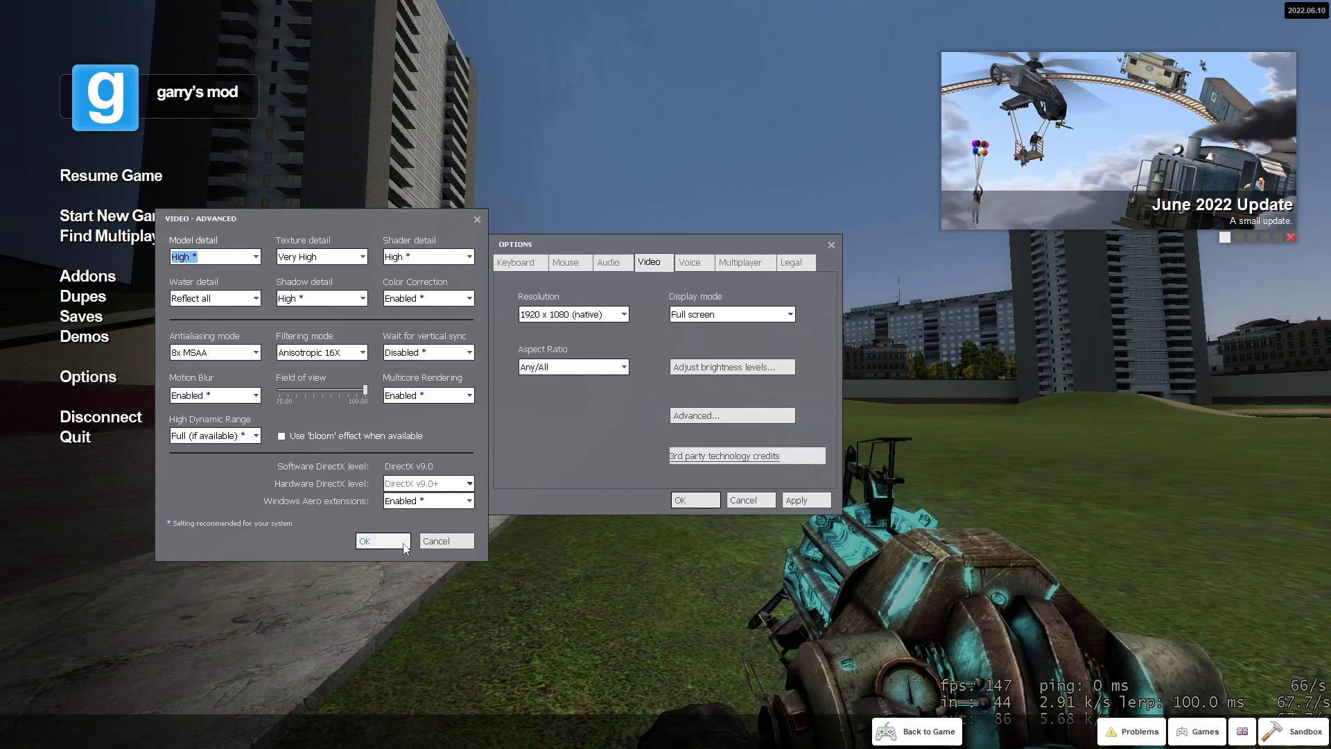
{"action": "left_click", "coordinate": [384, 541]}
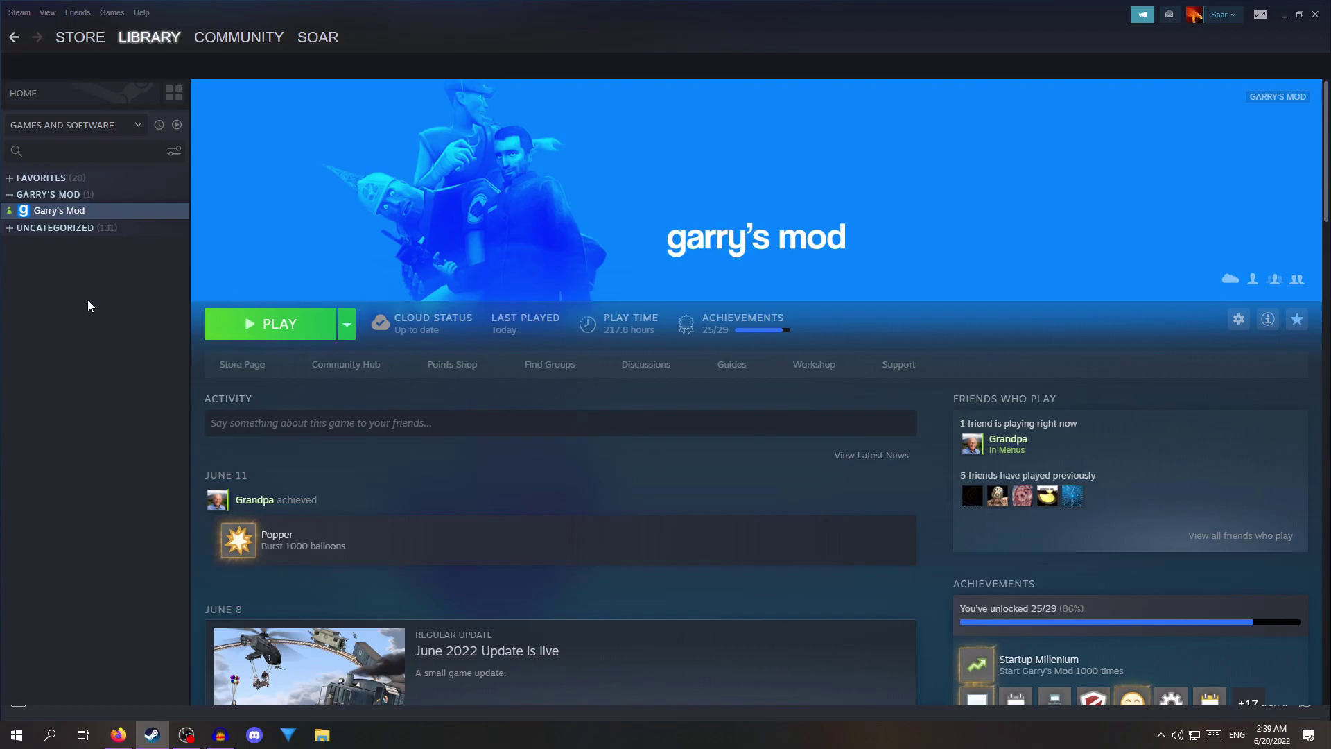
Step: Set Garry's Mod's beta branch to 'x86-64 - Chromium + 64-bit binaries' in Properties
{"action": "right_click", "coordinate": [119, 209]}
{"action": "mouse_move", "coordinate": [156, 278]}
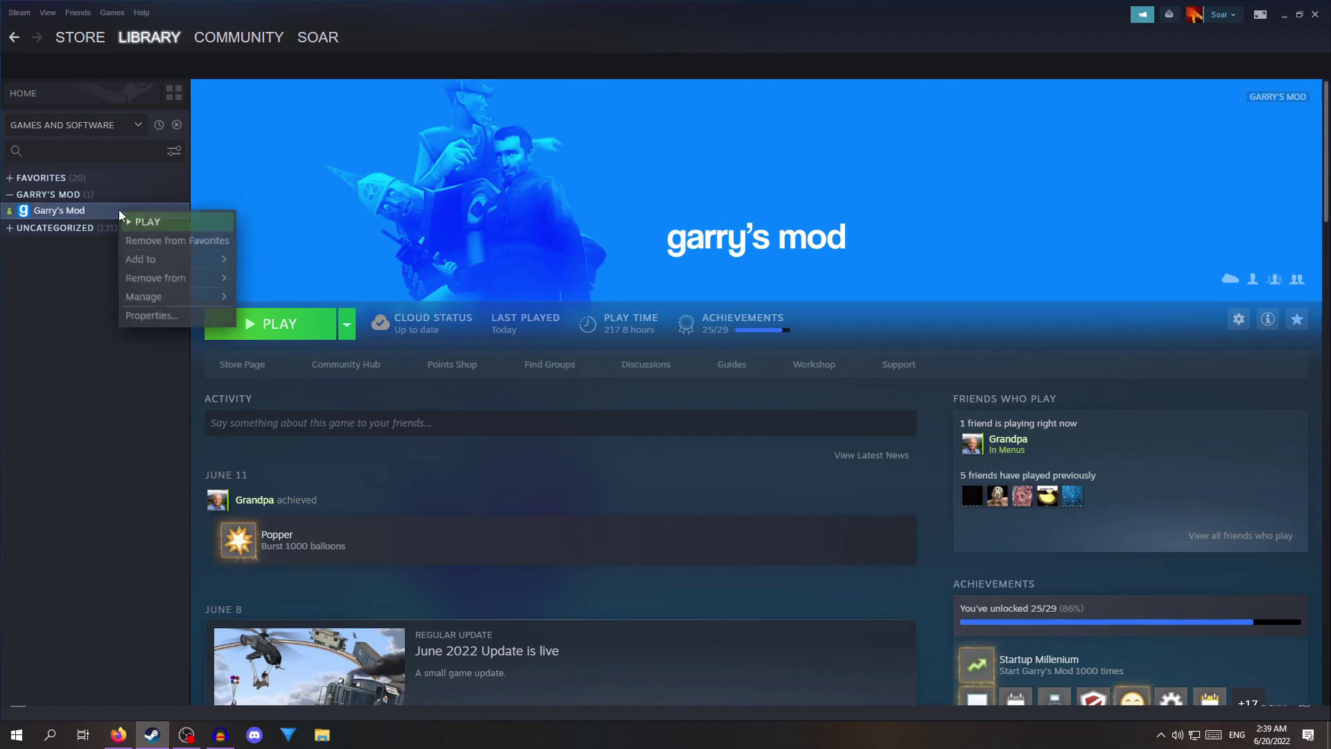
{"action": "left_click", "coordinate": [65, 212]}
{"action": "right_click", "coordinate": [65, 212]}
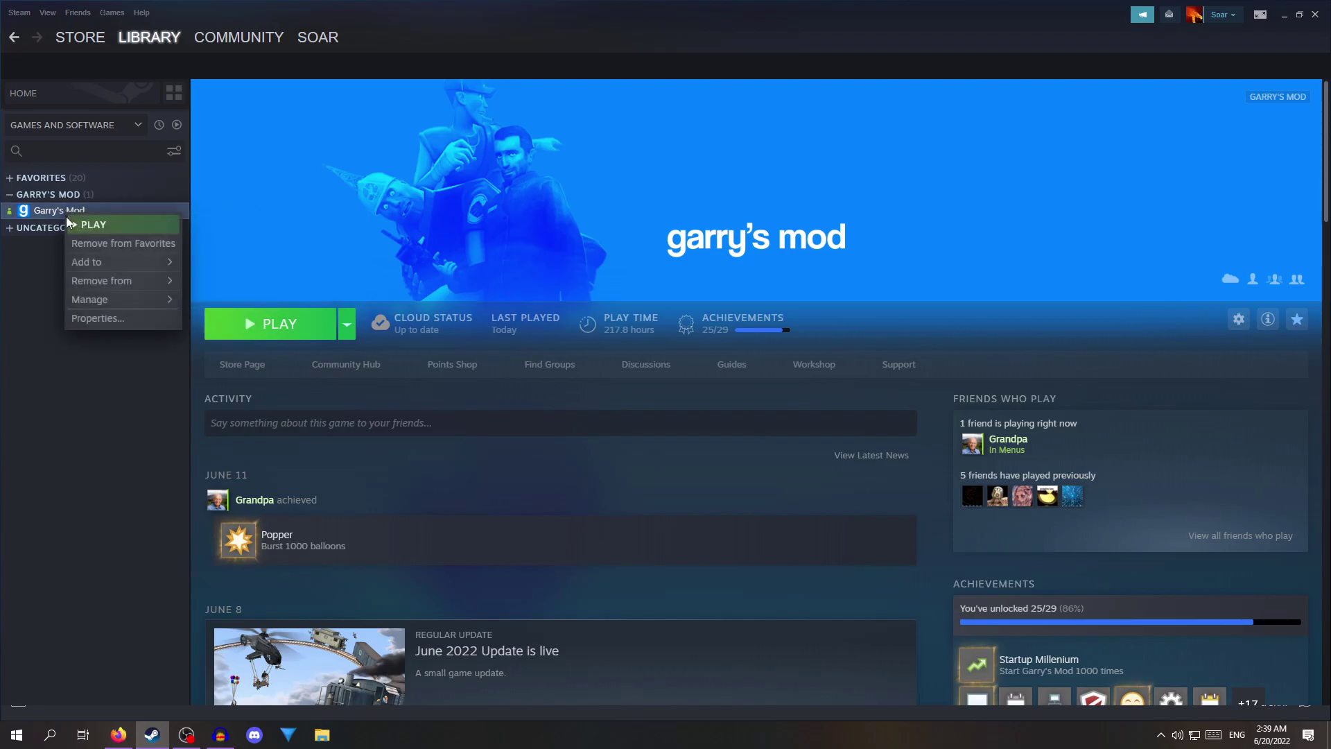
{"action": "left_click", "coordinate": [86, 318]}
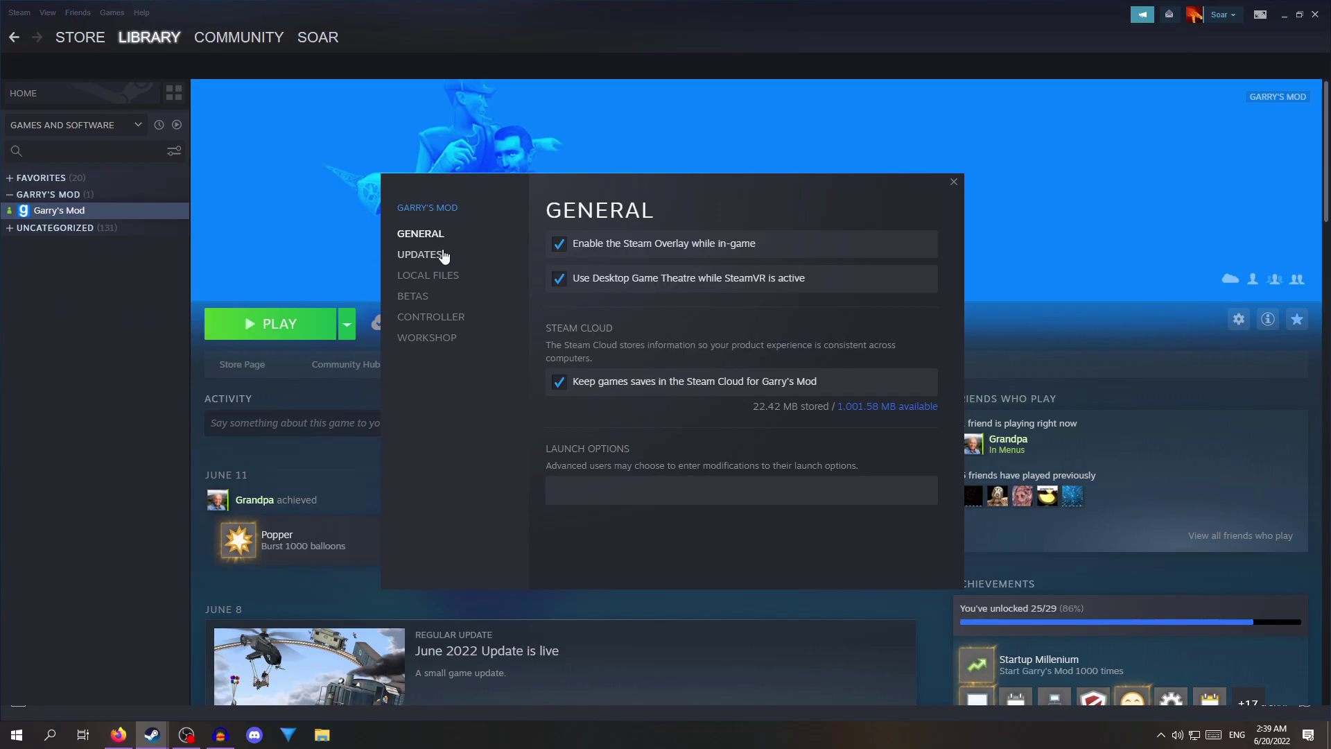
{"action": "left_click", "coordinate": [422, 254]}
{"action": "left_click", "coordinate": [442, 277]}
{"action": "left_click", "coordinate": [416, 298]}
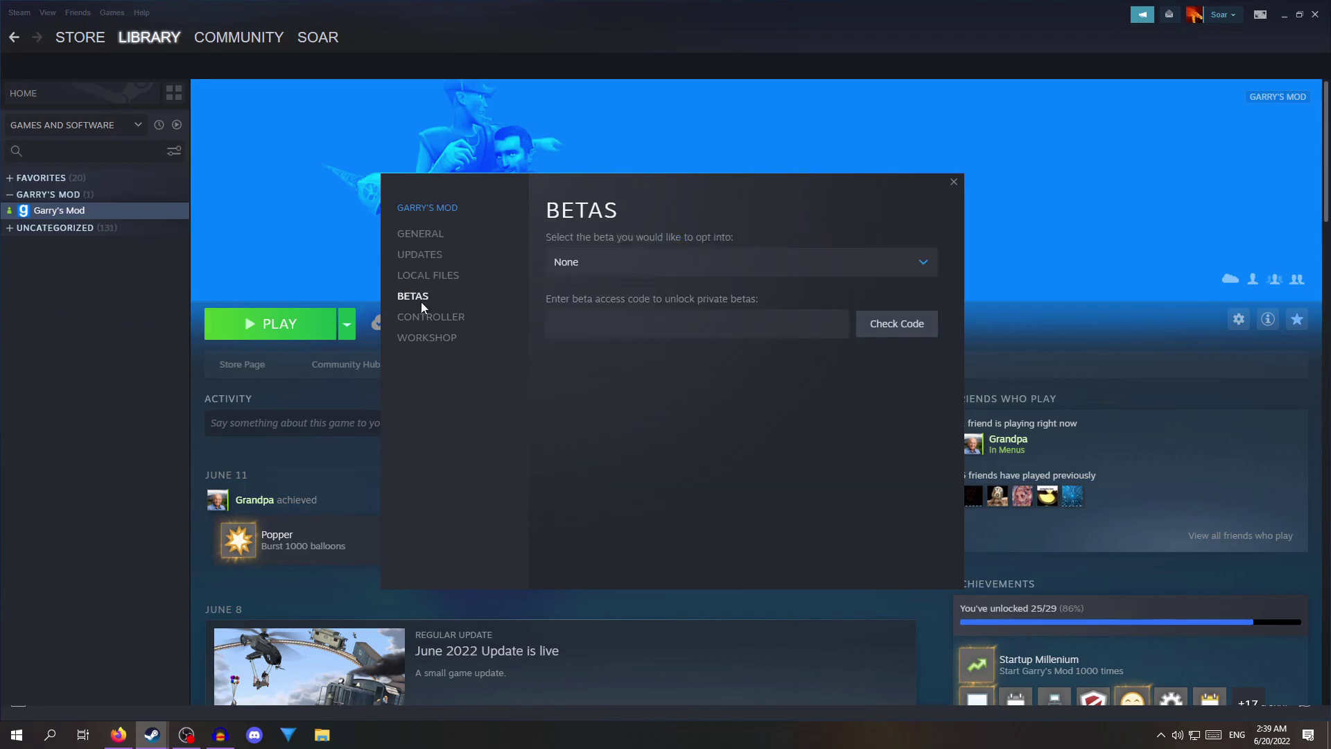
{"action": "left_click", "coordinate": [706, 272]}
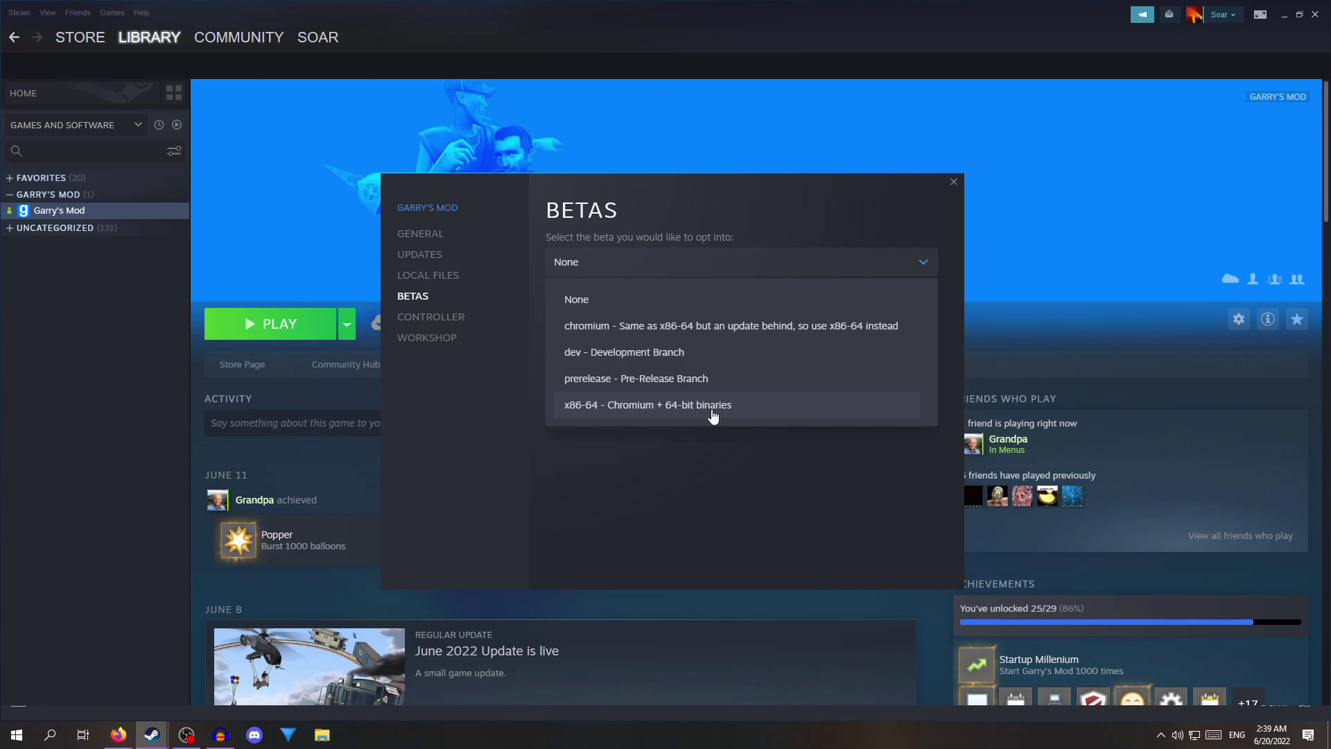
{"action": "left_click", "coordinate": [713, 404]}
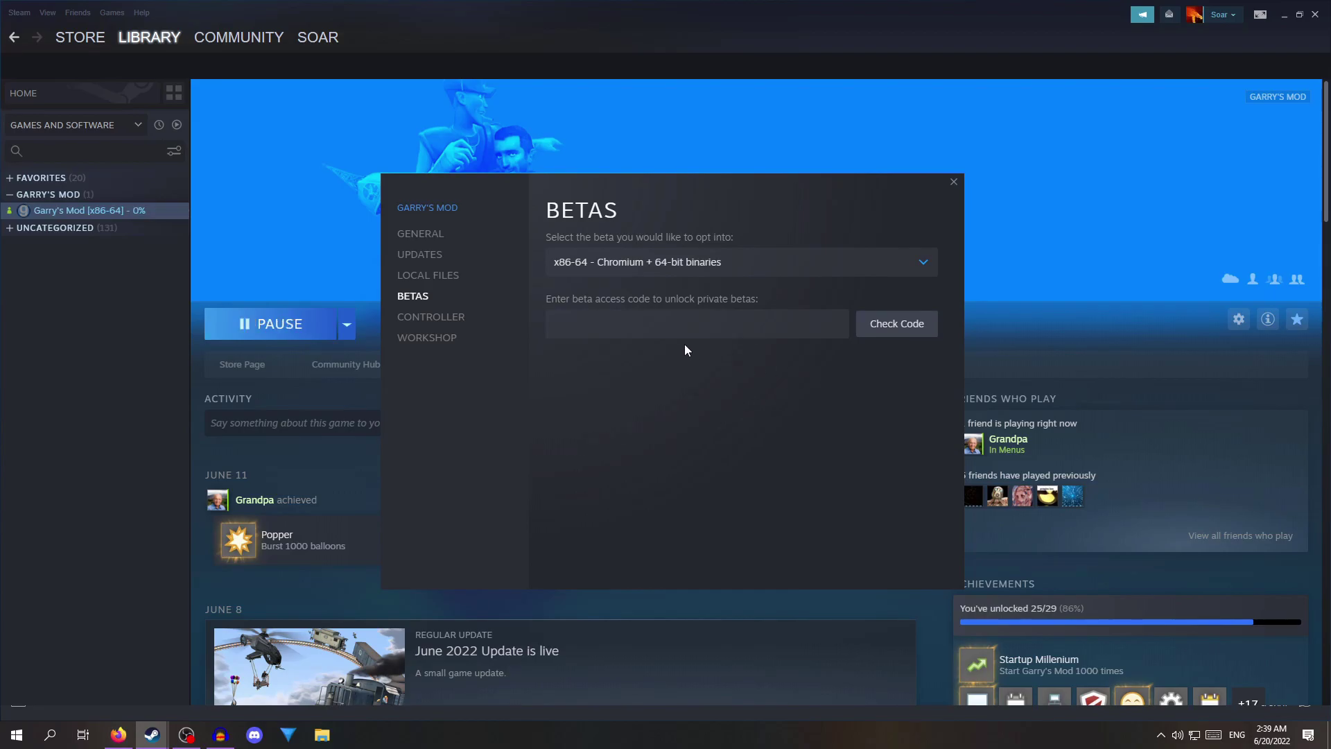
Step: Browse Garry's Mod's local files to garrysmod\cfg and open autoexec.cfg in Notepad
{"action": "left_click", "coordinate": [438, 277]}
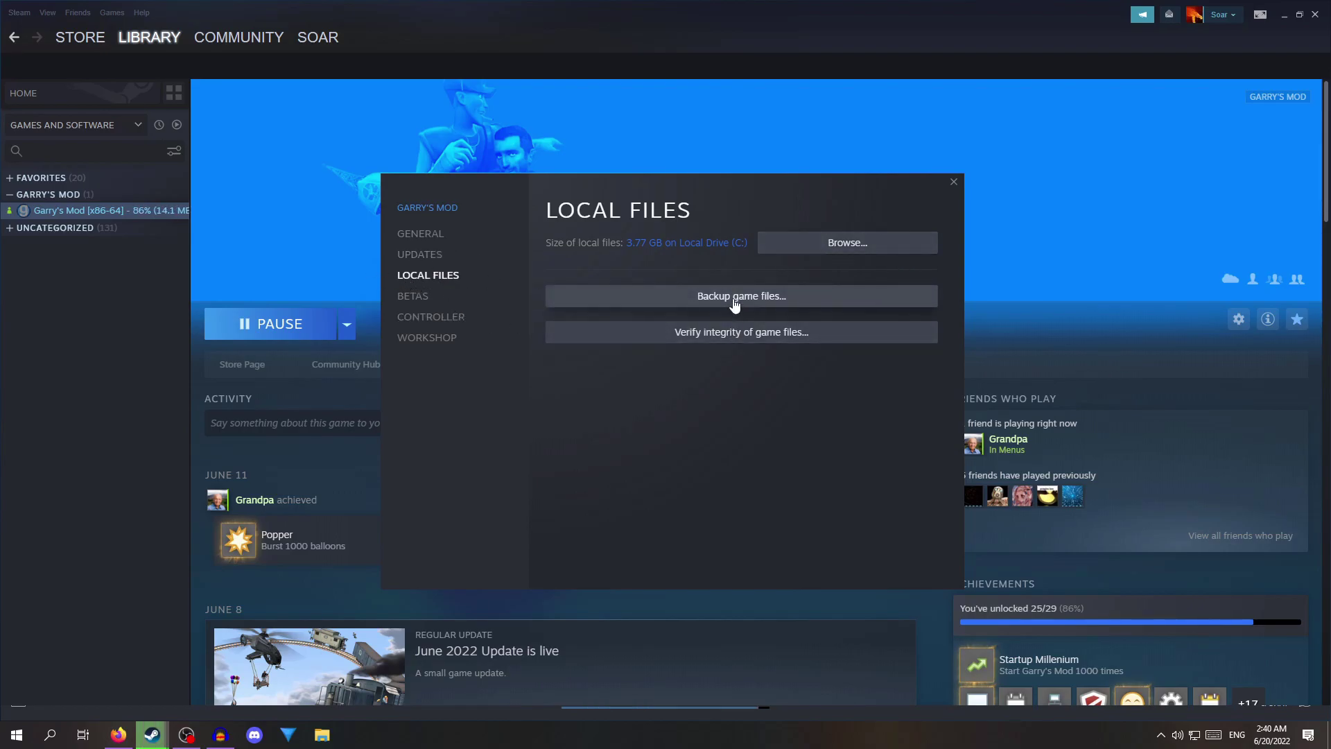
{"action": "left_click", "coordinate": [847, 243]}
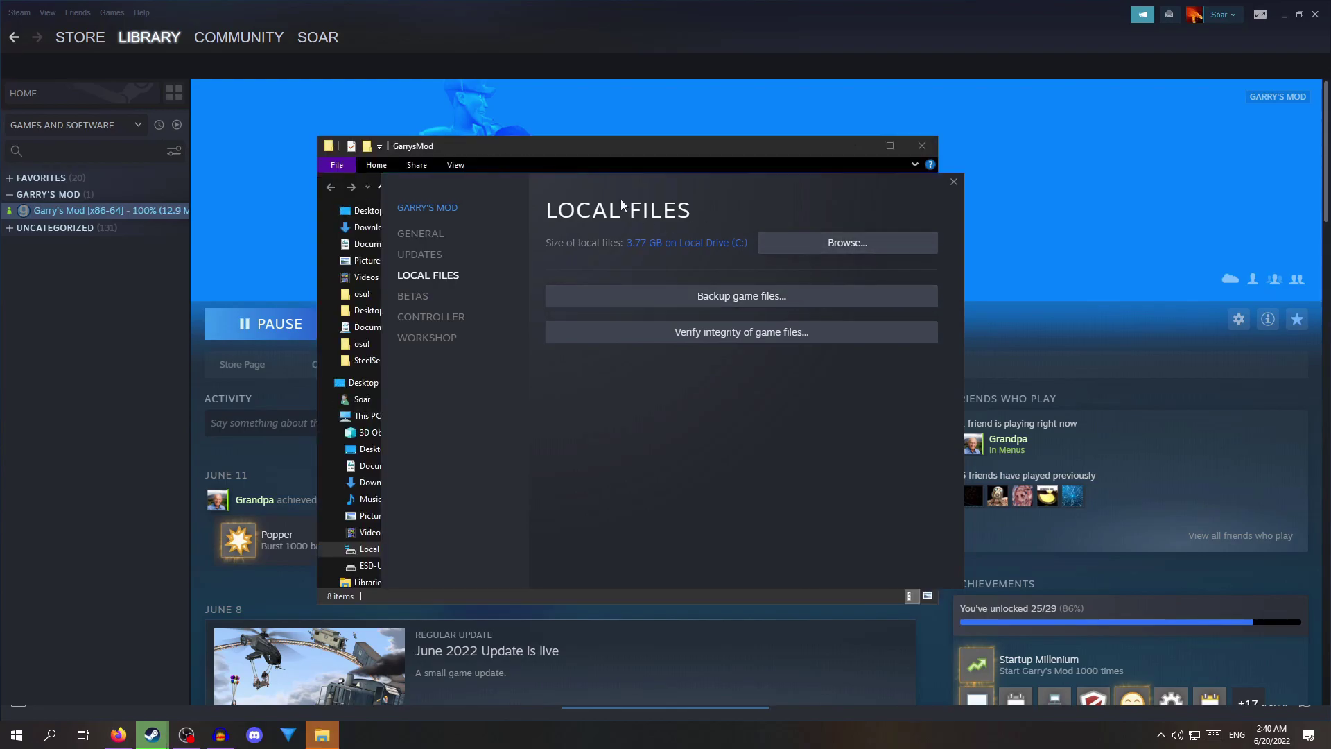
{"action": "left_click_drag", "start_coordinate": [546, 149], "coordinate": [578, 157]}
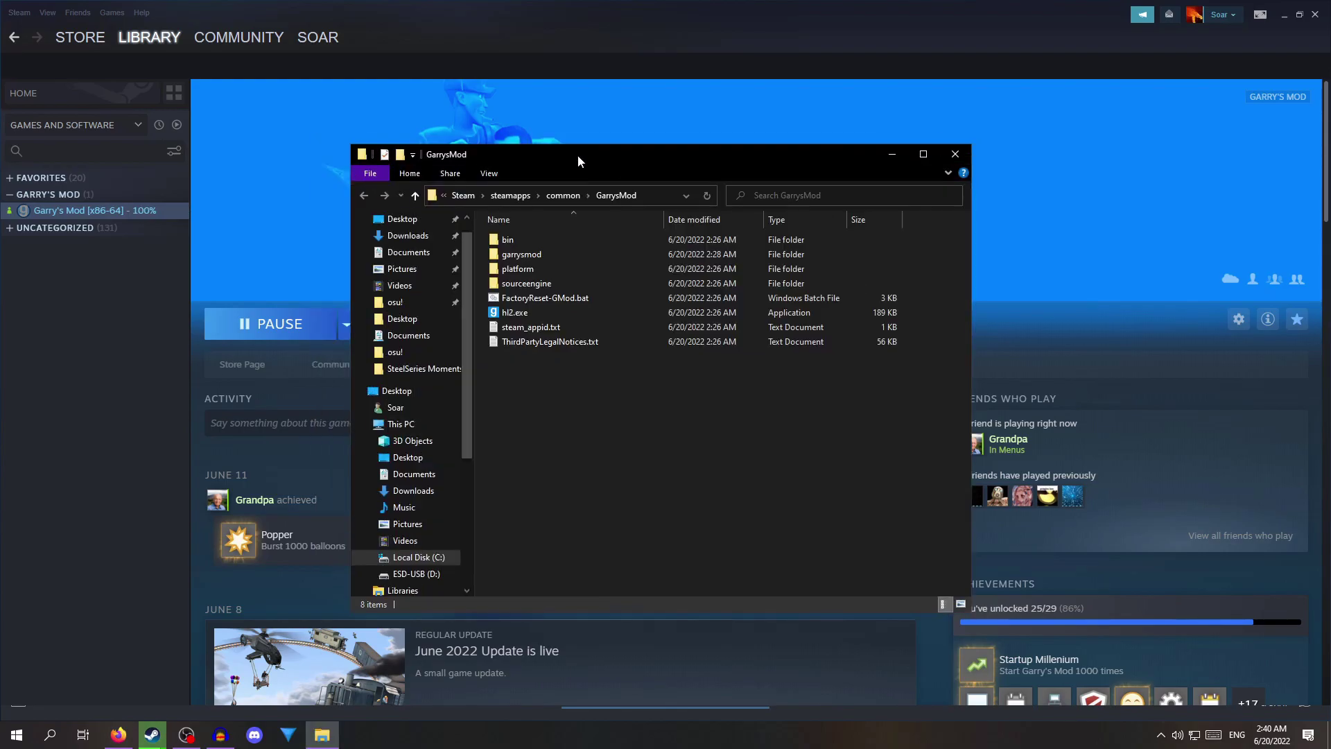
{"action": "double_click", "coordinate": [585, 252]}
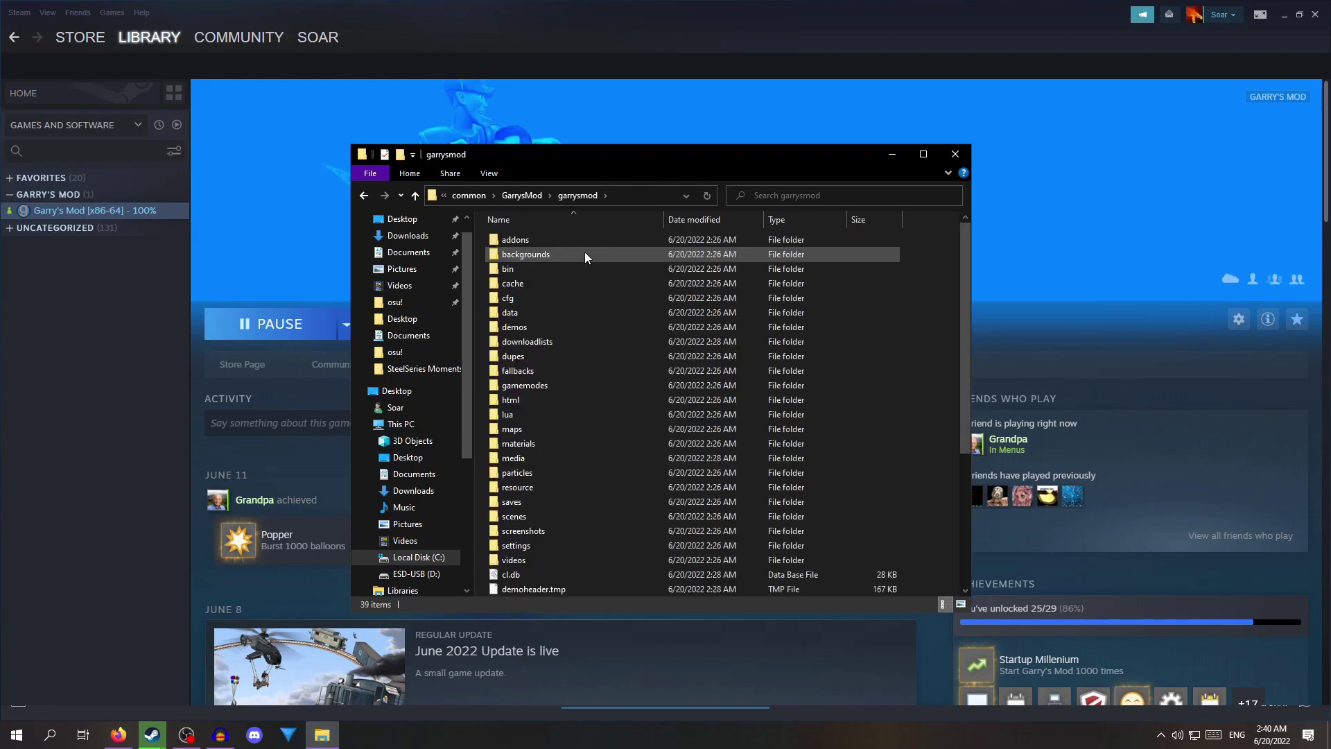
{"action": "double_click", "coordinate": [581, 301]}
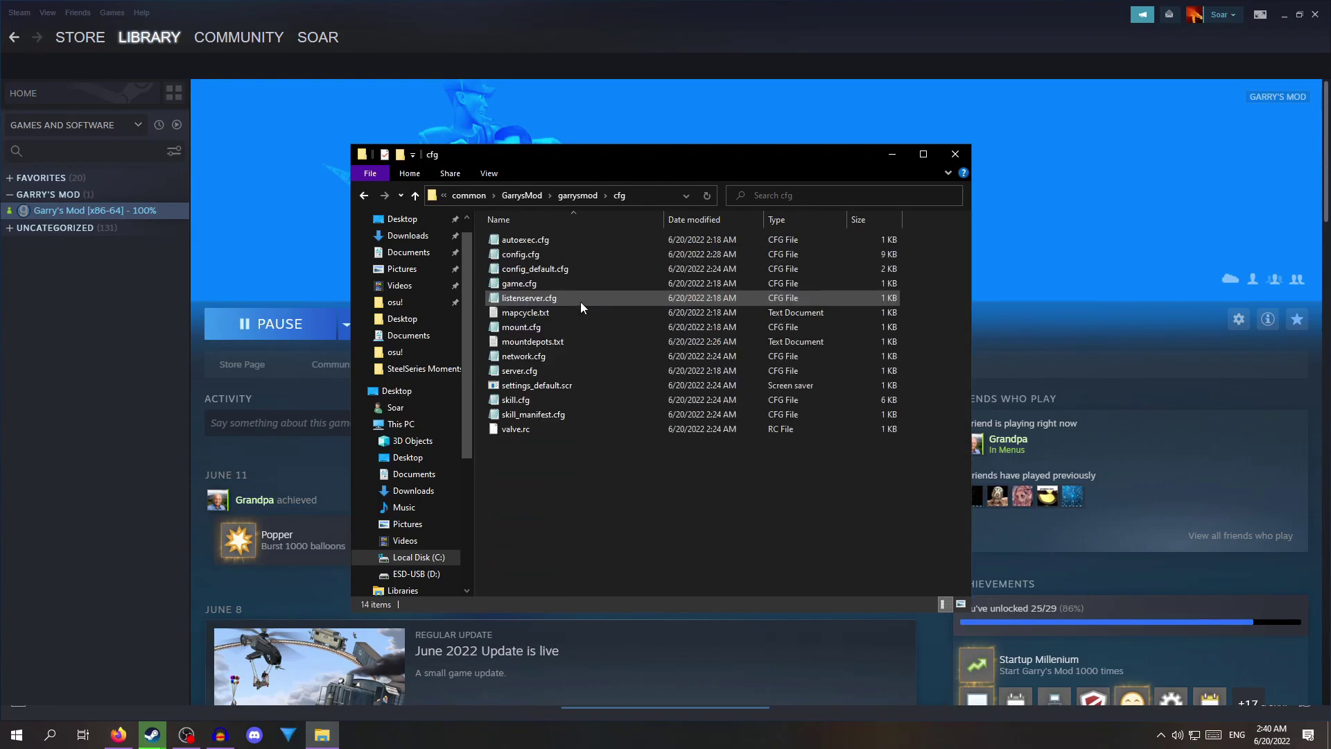
{"action": "double_click", "coordinate": [566, 243]}
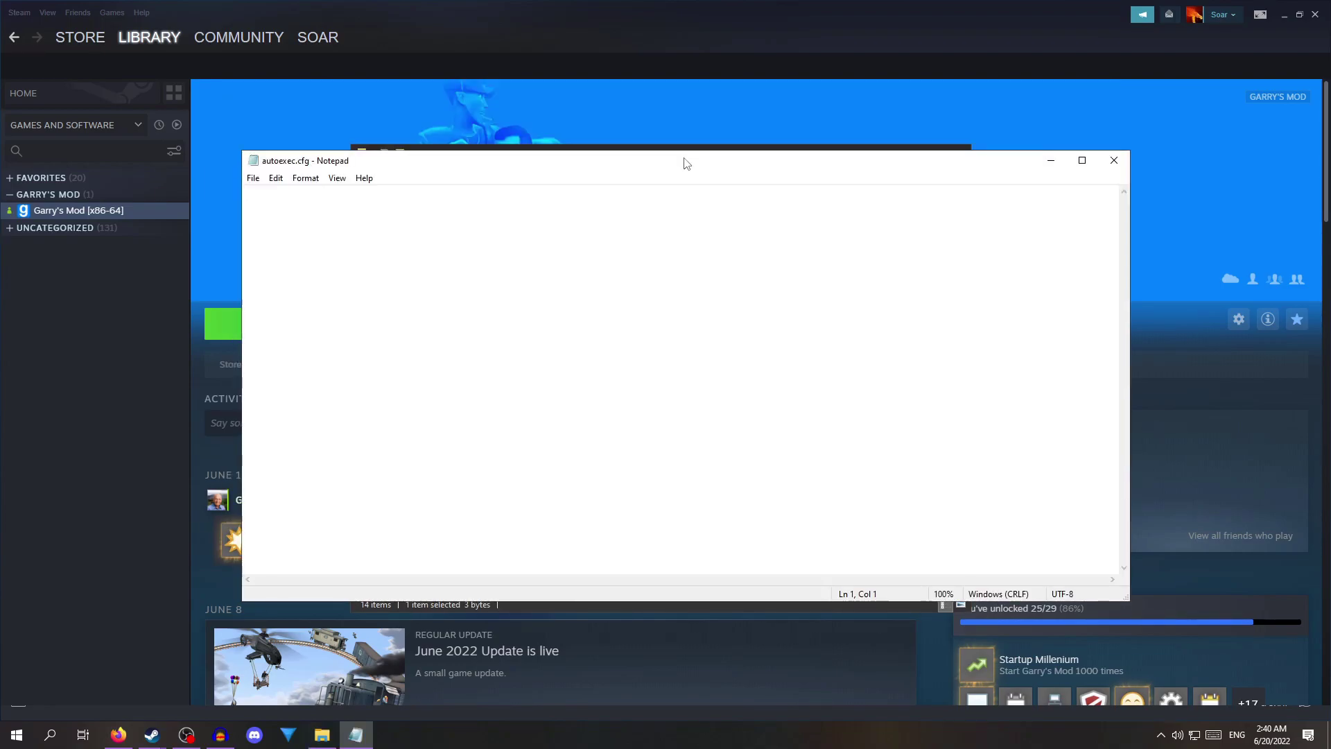
Step: Paste the multicore and threading performance commands into autoexec.cfg and save it
{"action": "type", "text": "gmod_mcore_test 1 mat_queue_mode 2 cl_threaded_bone_setup 1 cl_threaded_client_leaf_system 1 r_threaded_client_shadow_manager 1 r_threaded_particles 1 r_threaded_renderables 1 r_queued_ropes 1 studio_queue_mode 1 mat_specular 1  fps_max ---- menu_cleanupgmas host_writeconfig"}
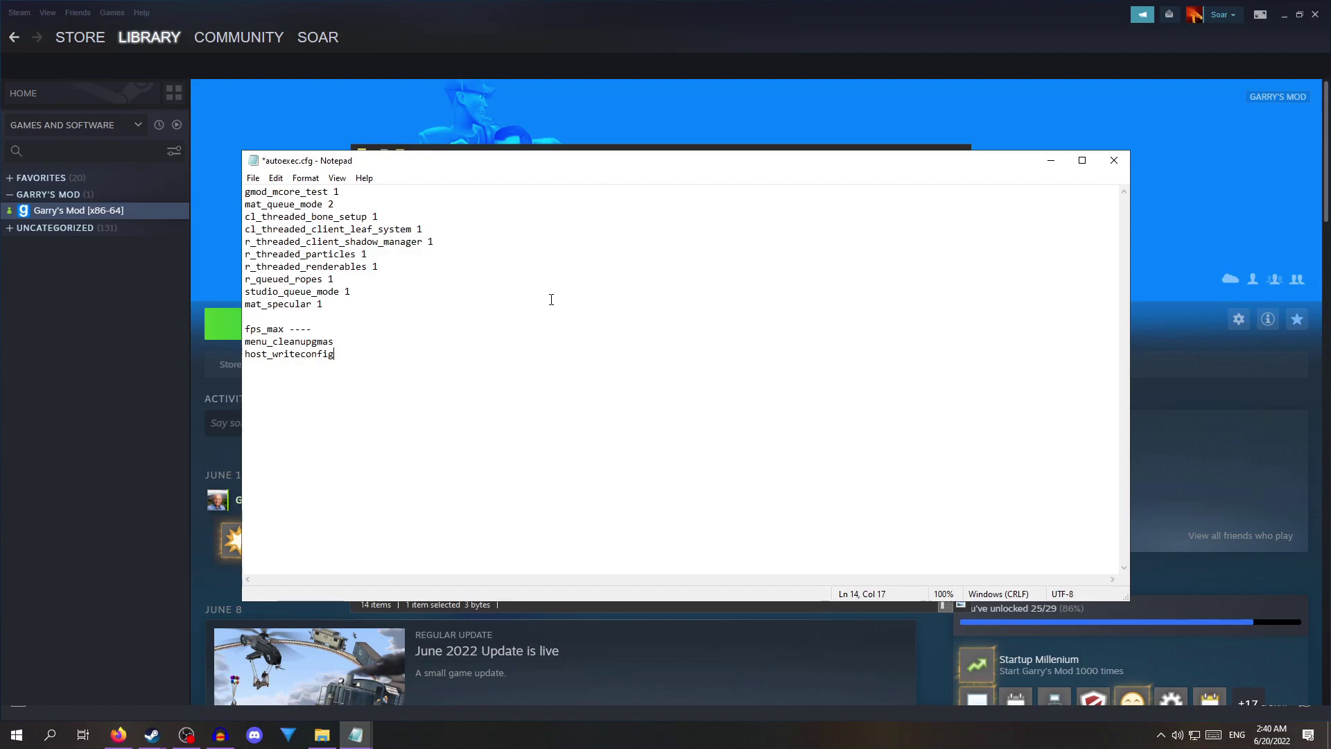
{"action": "key", "text": "ctrl+s"}
{"action": "left_click", "coordinate": [253, 178]}
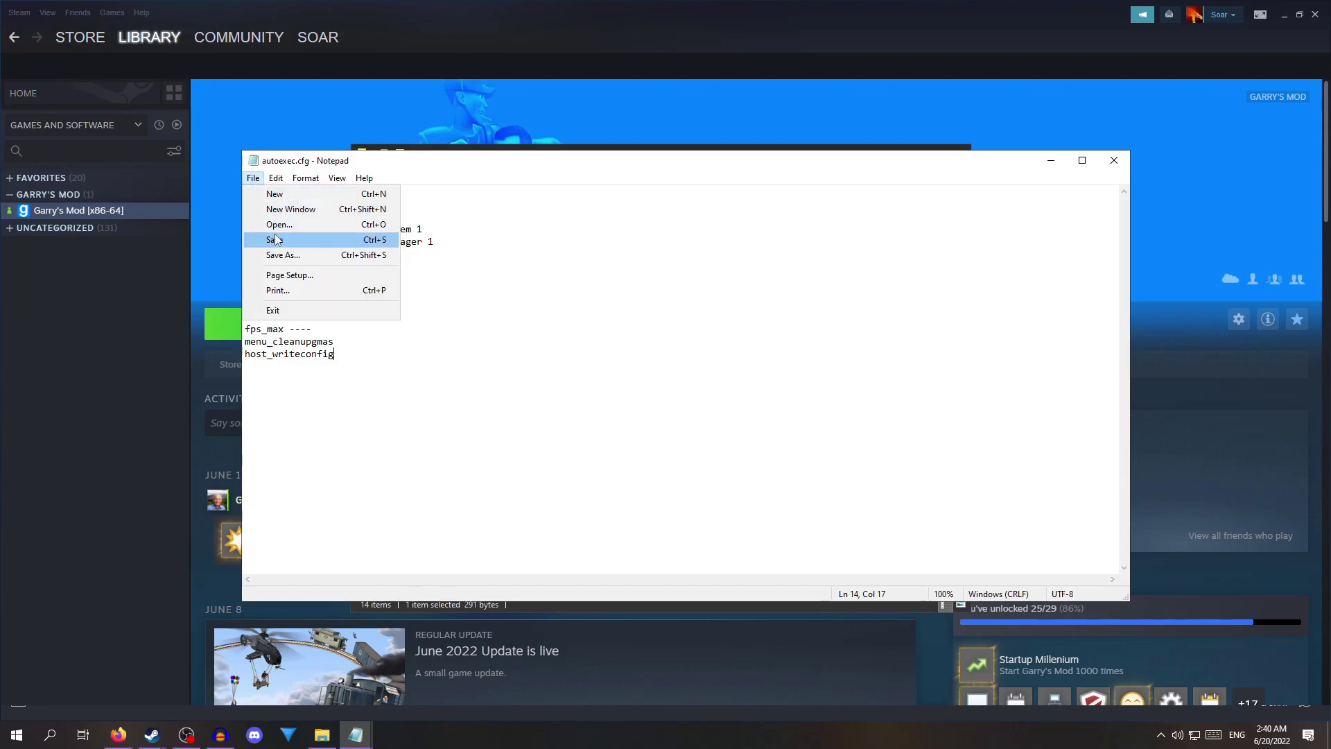
{"action": "left_click", "coordinate": [276, 241]}
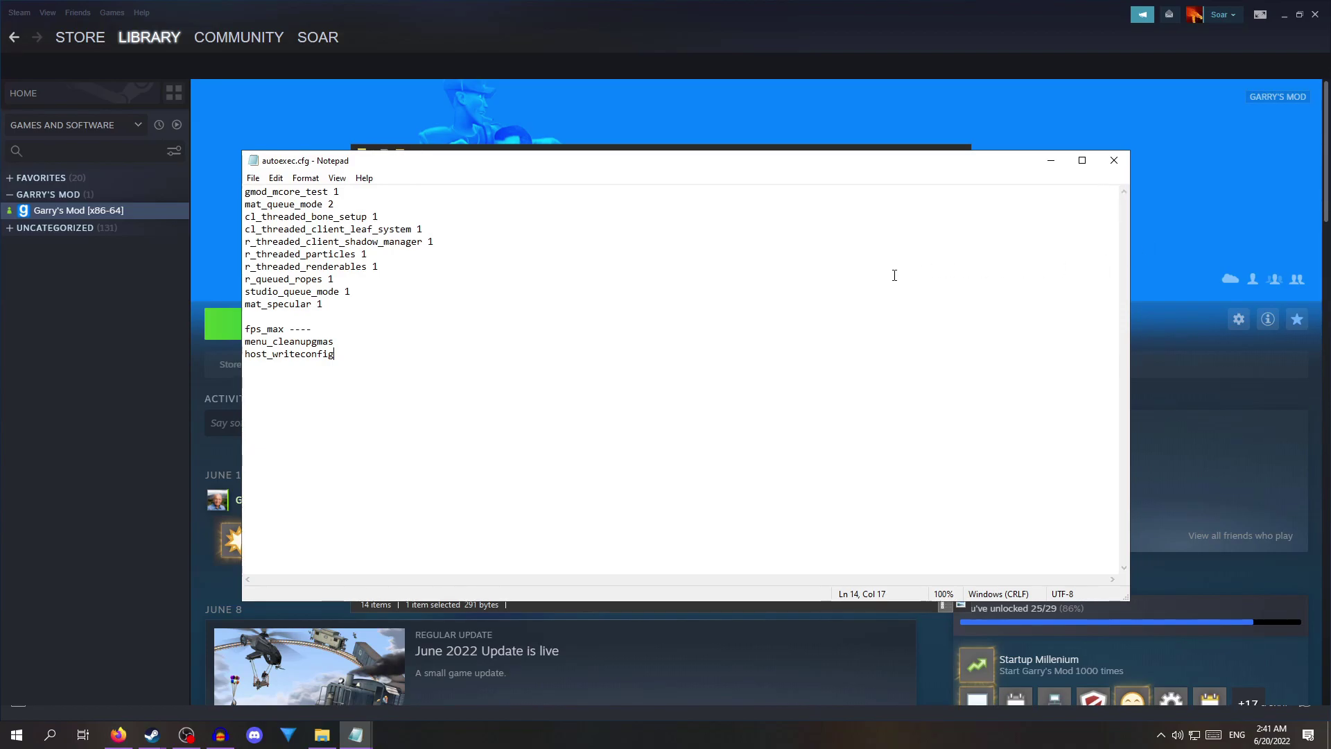
Step: Delete the ---- placeholder after fps_max in autoexec.cfg
{"action": "left_click_drag", "start_coordinate": [312, 329], "coordinate": [289, 331]}
{"action": "key", "text": "BackSpace"}
{"action": "key", "text": "BackSpace"}
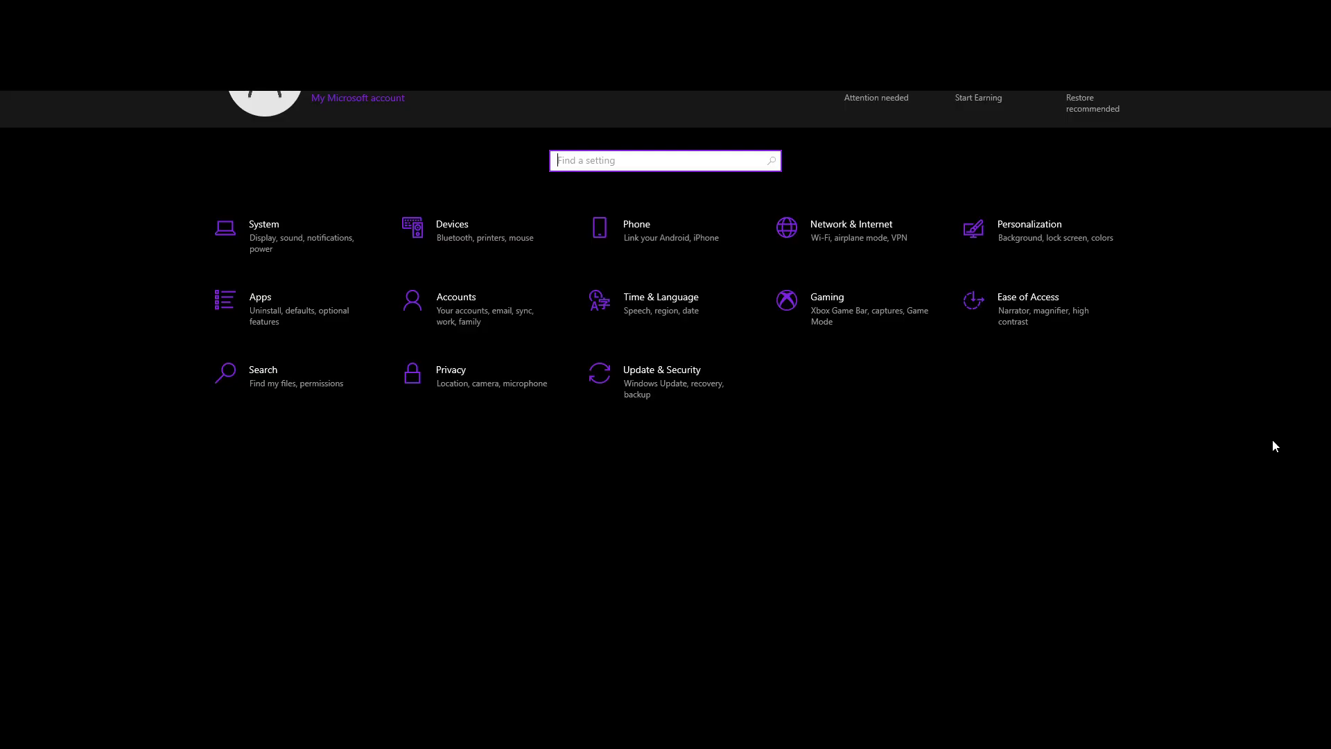
Step: Check the MSI G273's advanced display settings, keeping the refresh rate at 143.852 Hz
{"action": "left_click", "coordinate": [332, 224]}
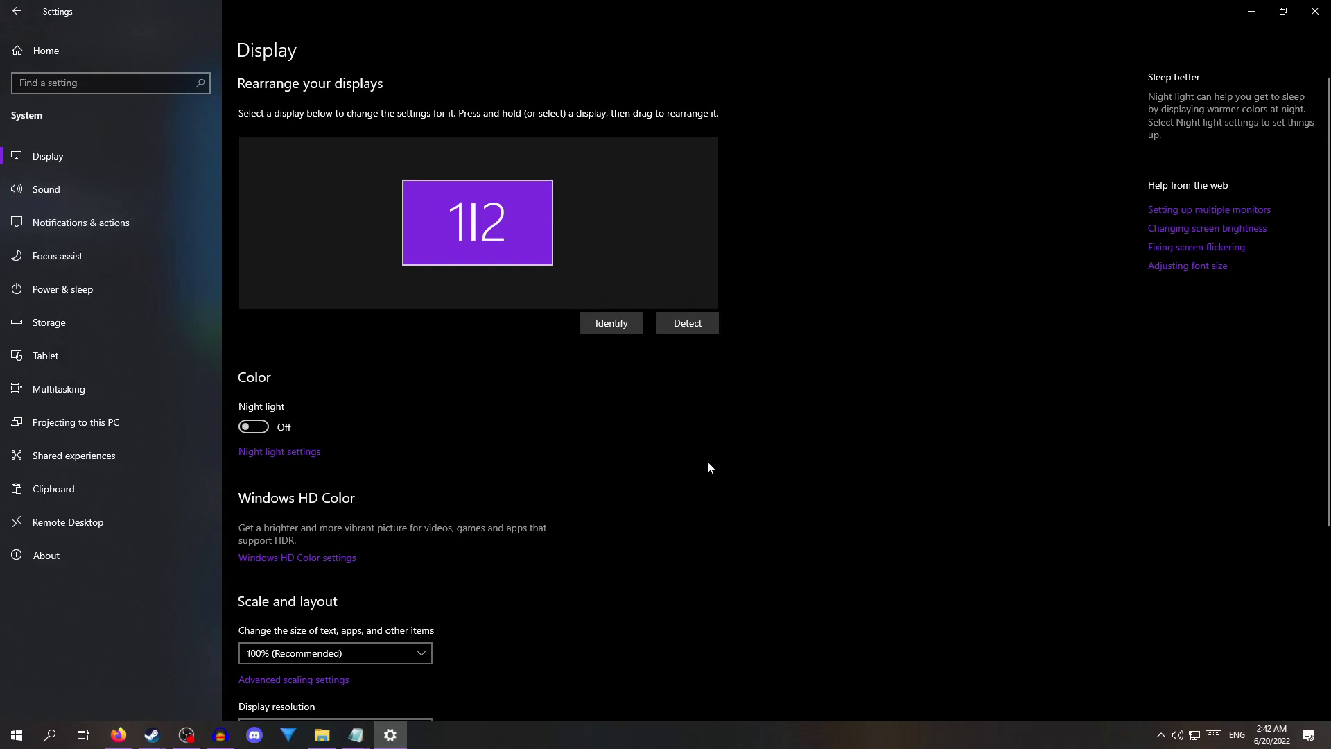
{"action": "scroll", "coordinate": [707, 461], "scroll_direction": "down", "scroll_amount": 5}
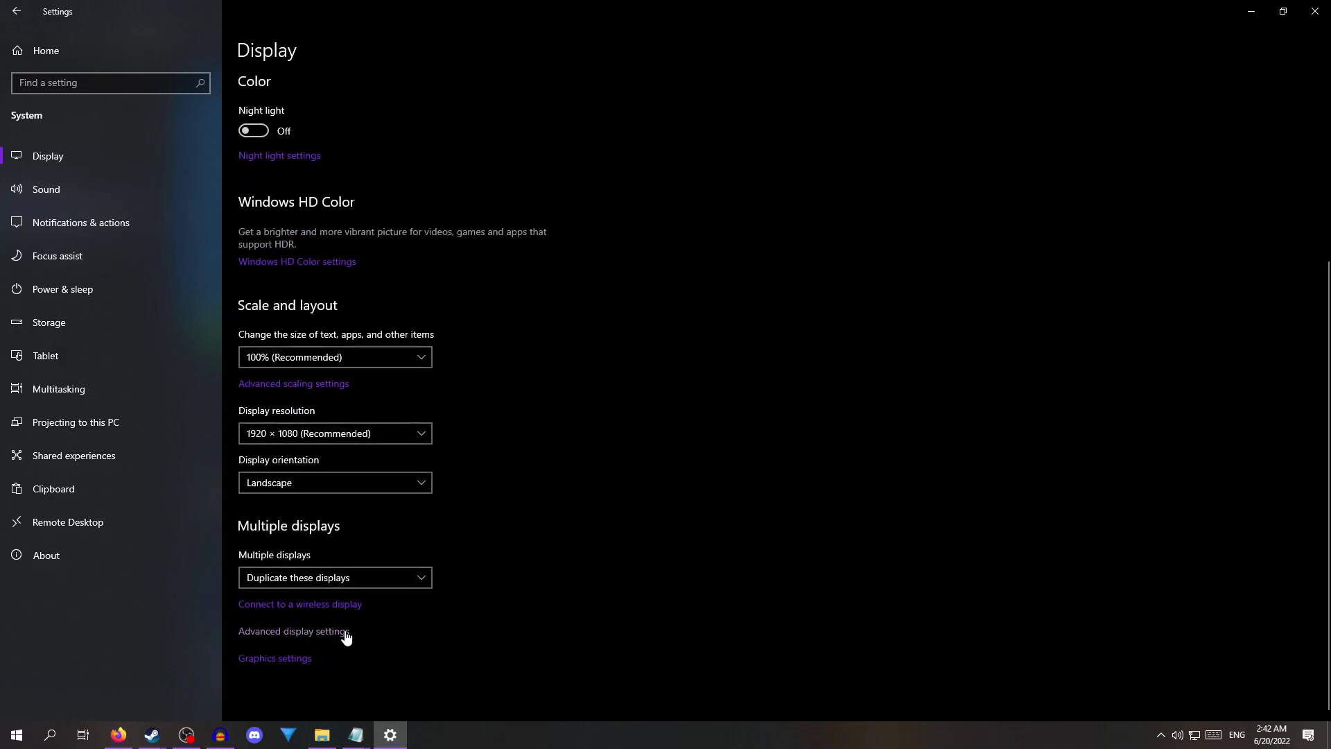
{"action": "left_click", "coordinate": [346, 634]}
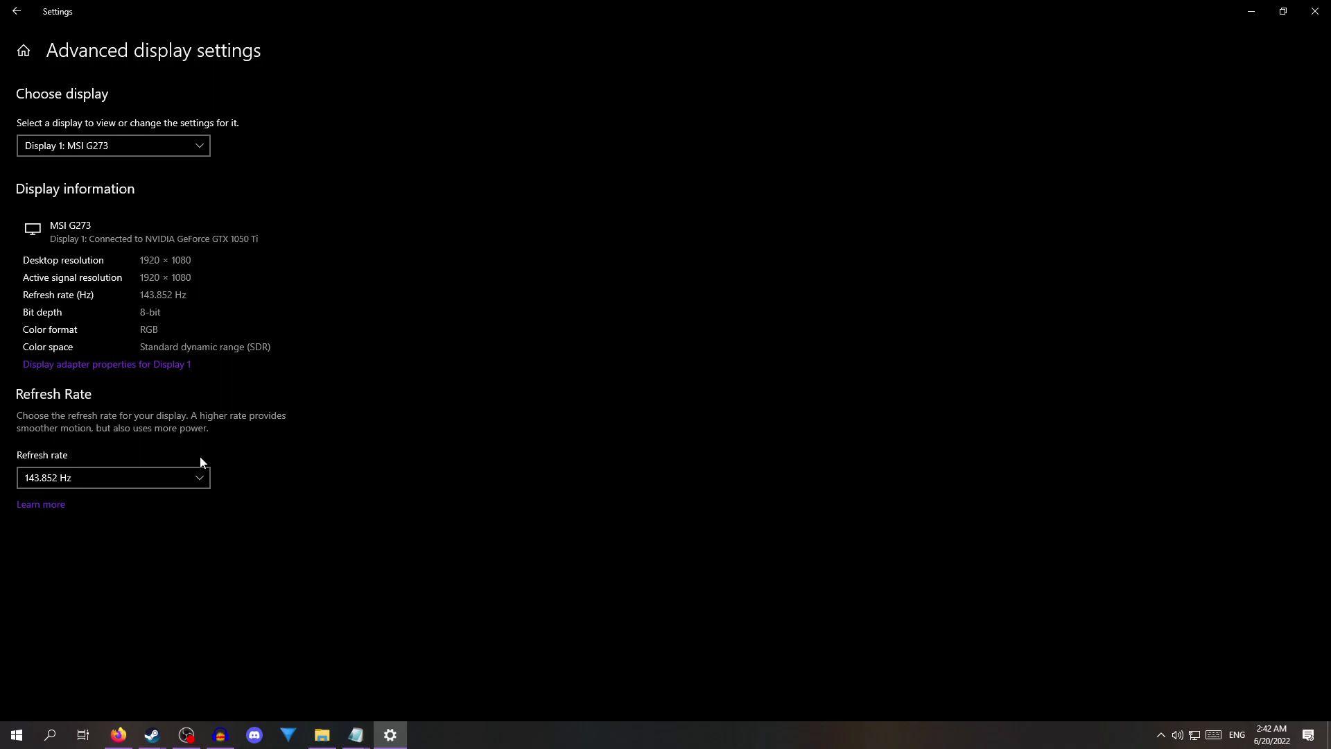
{"action": "left_click", "coordinate": [78, 470]}
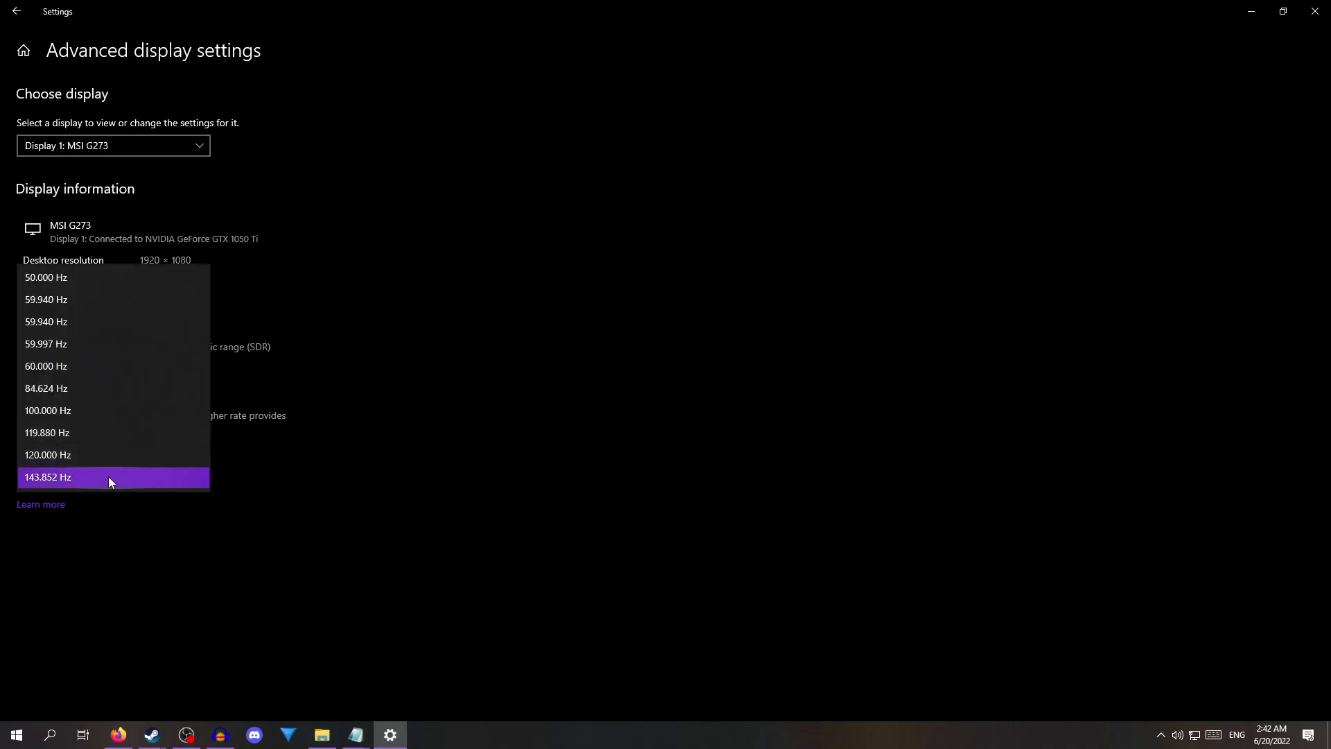
{"action": "left_click", "coordinate": [109, 477]}
{"action": "left_click", "coordinate": [323, 734]}
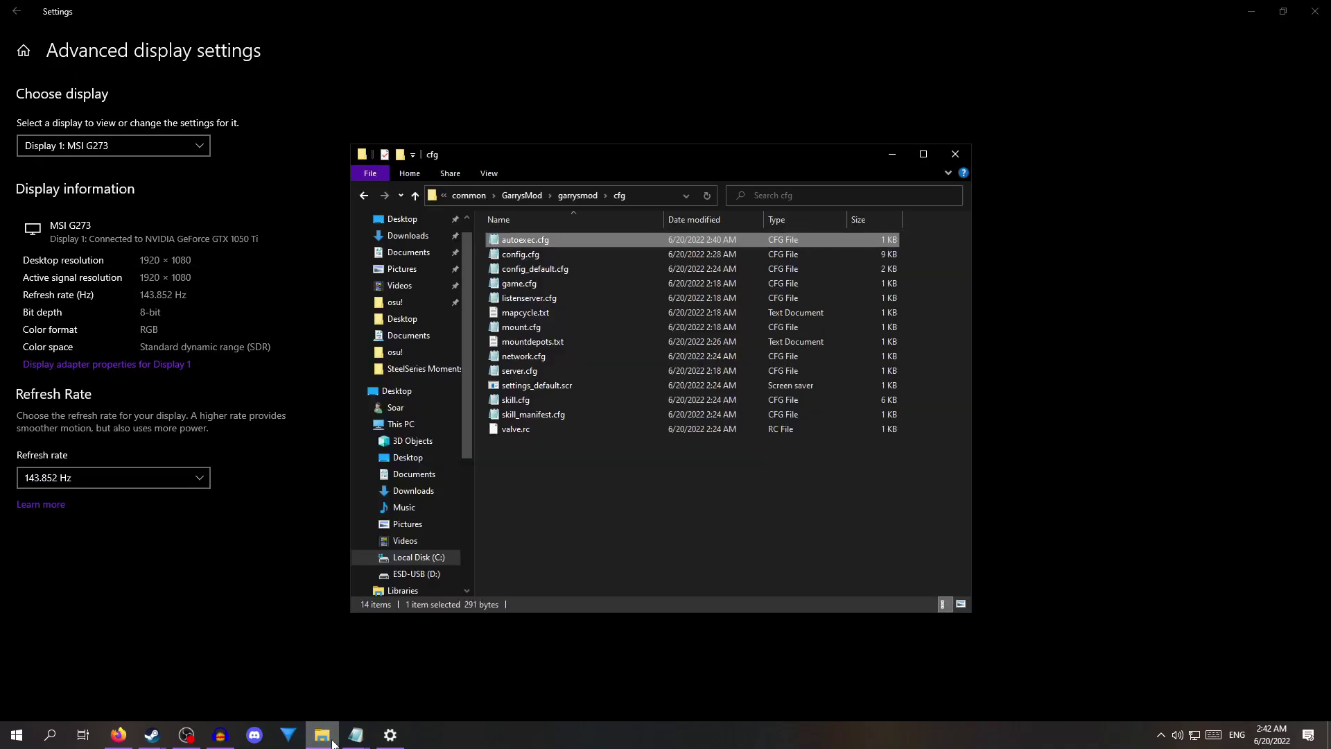
Step: Save autoexec.cfg with fps_max 144, then close Notepad and the cfg folder
{"action": "left_click", "coordinate": [357, 736]}
{"action": "type", "text": "144"}
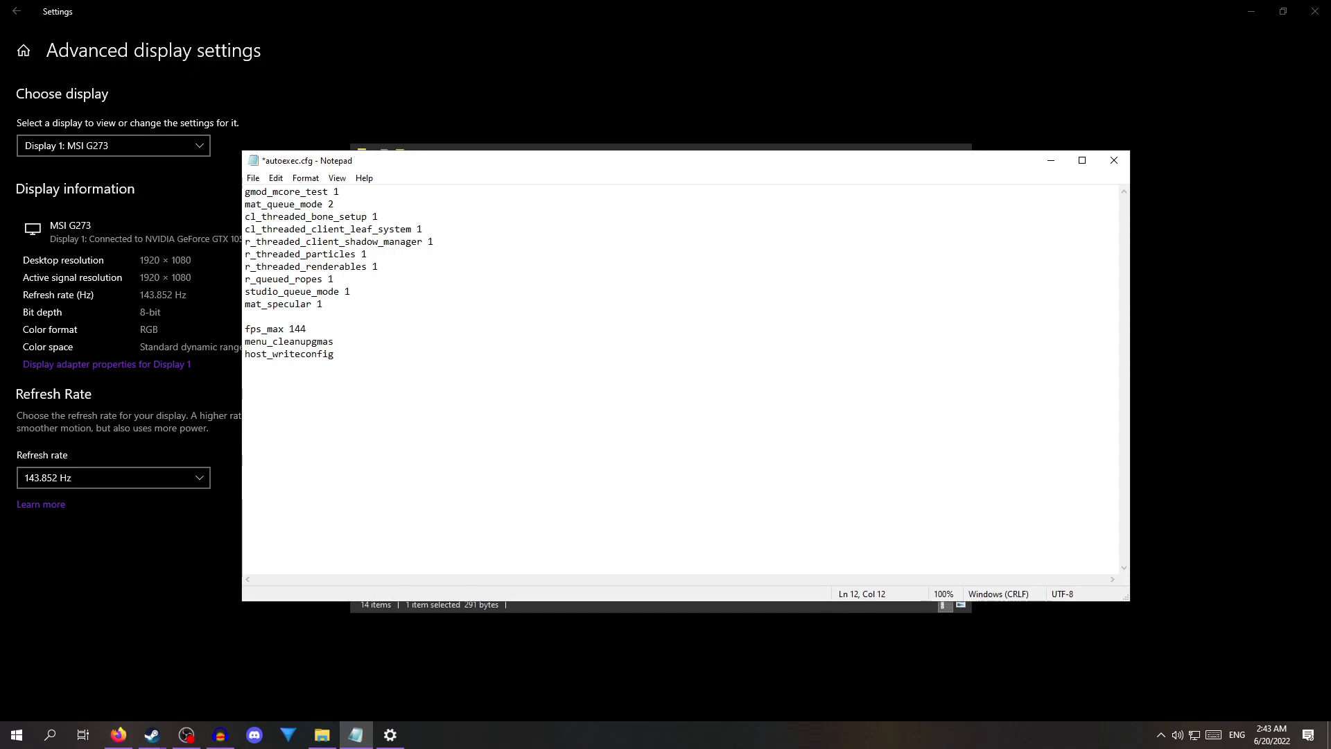
{"action": "key", "text": "ctrl+s"}
{"action": "left_click", "coordinate": [253, 177]}
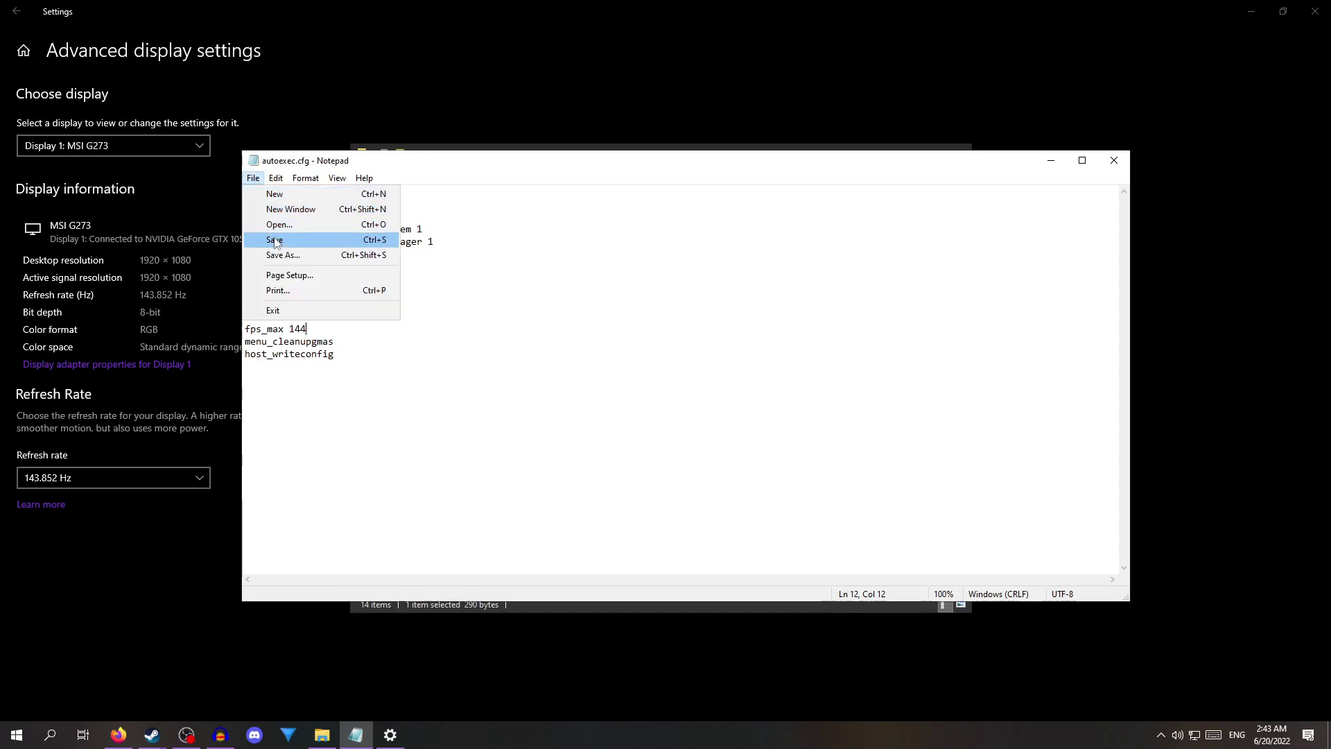
{"action": "left_click", "coordinate": [274, 236]}
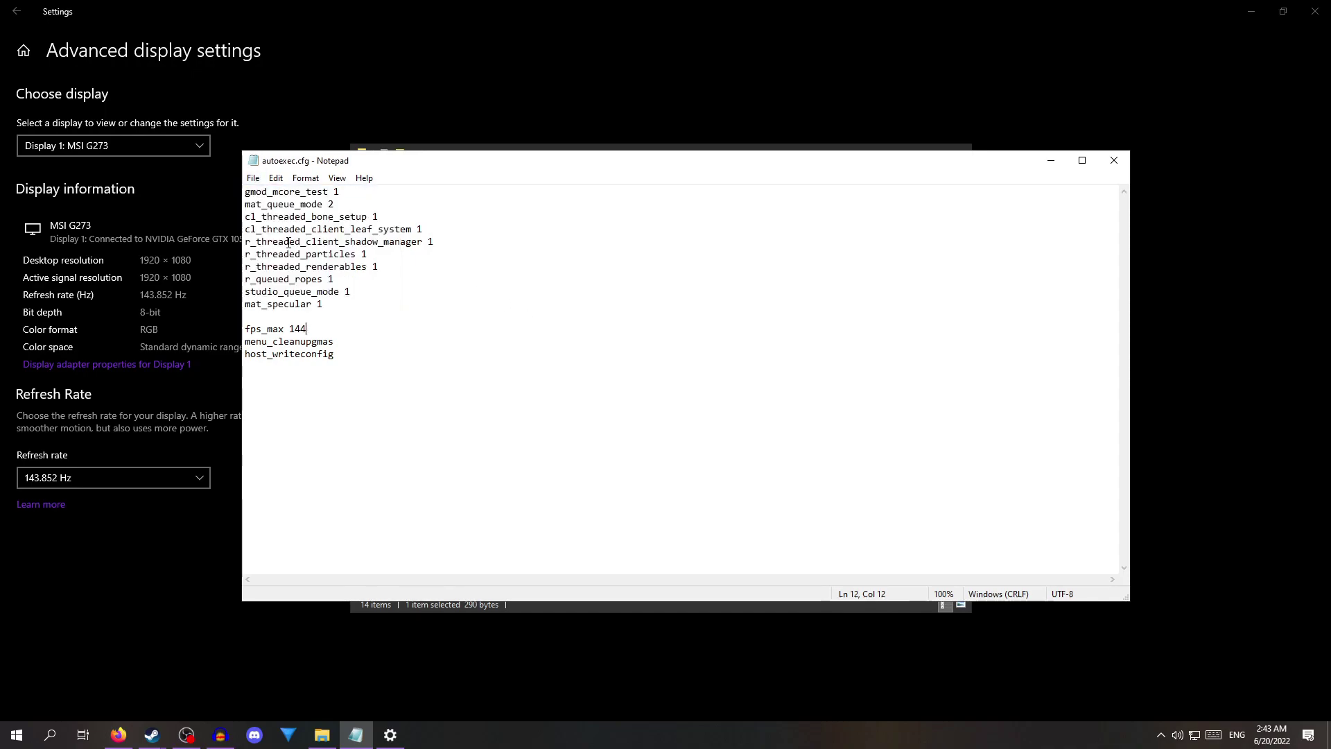
{"action": "left_click", "coordinate": [1113, 160]}
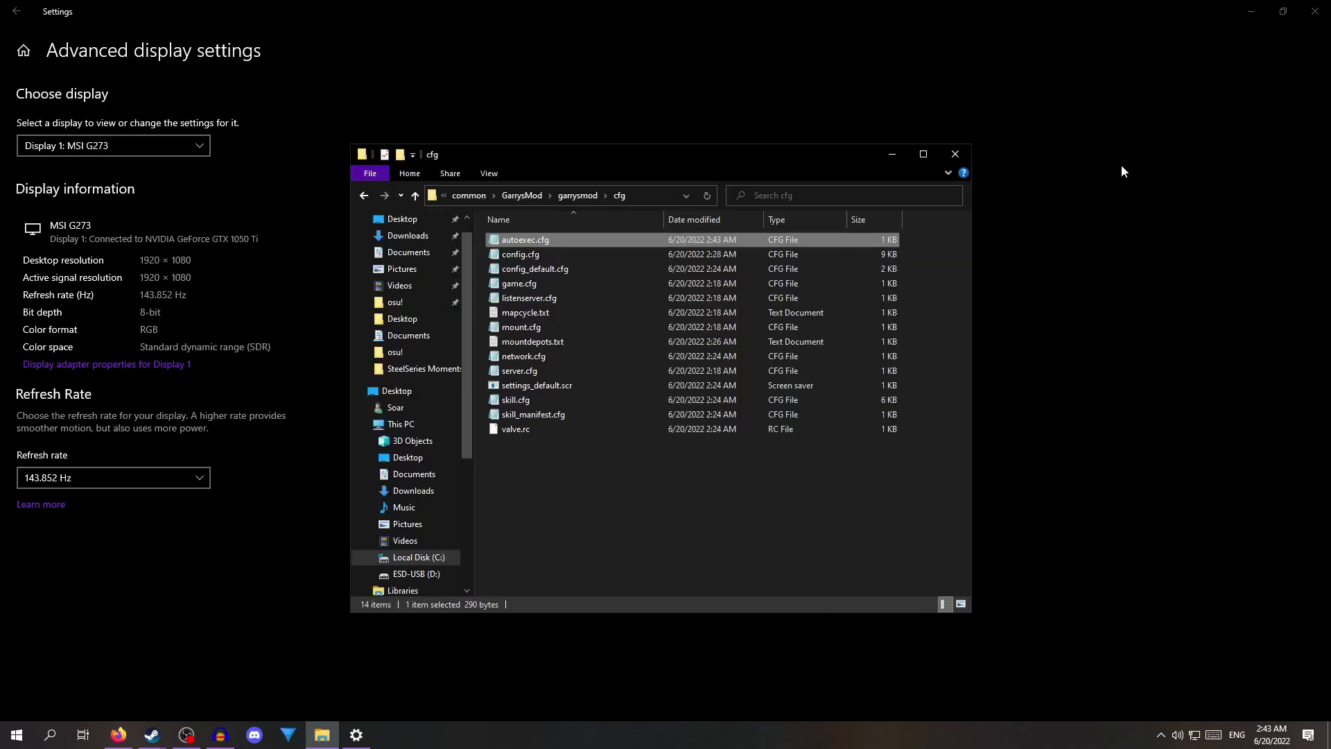
{"action": "left_click", "coordinate": [954, 156]}
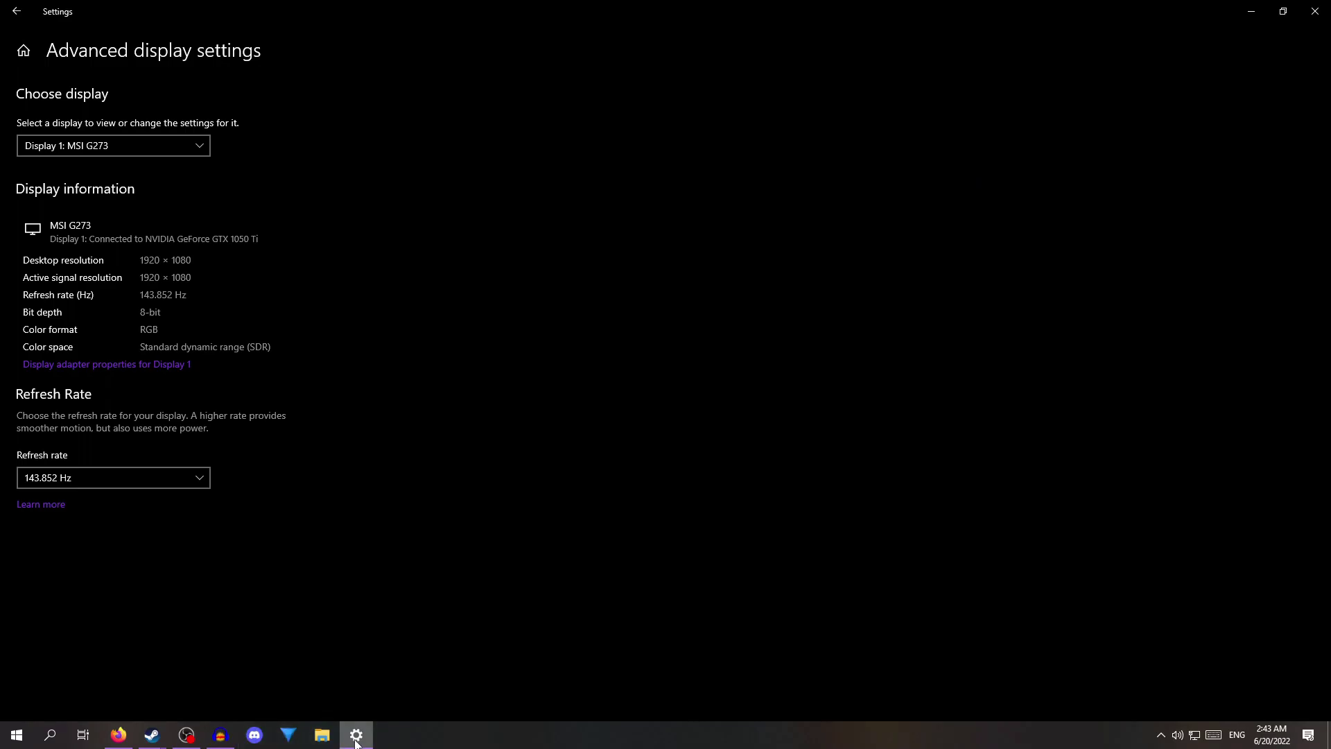
Step: Add '+exec autoexec.cfg' to Garry's Mod's launch options under Properties > General
{"action": "left_click", "coordinate": [1313, 9]}
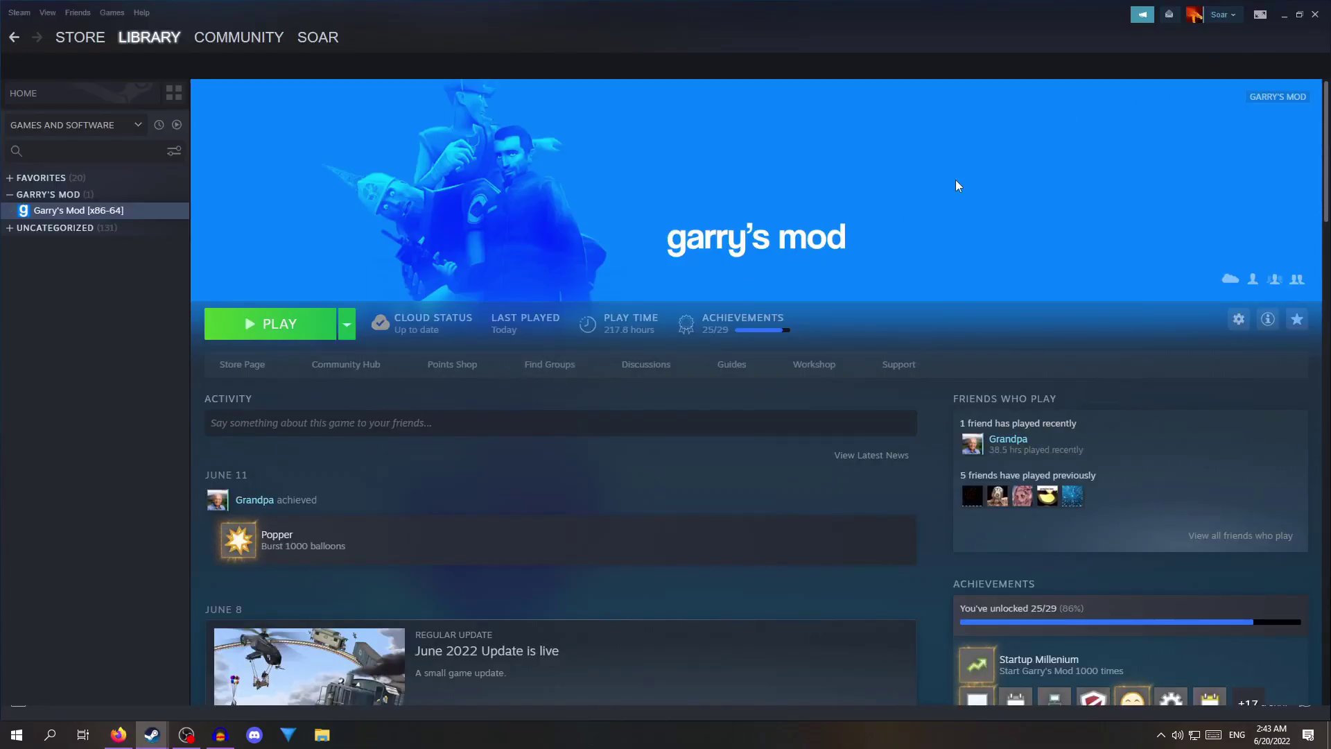
{"action": "right_click", "coordinate": [175, 207]}
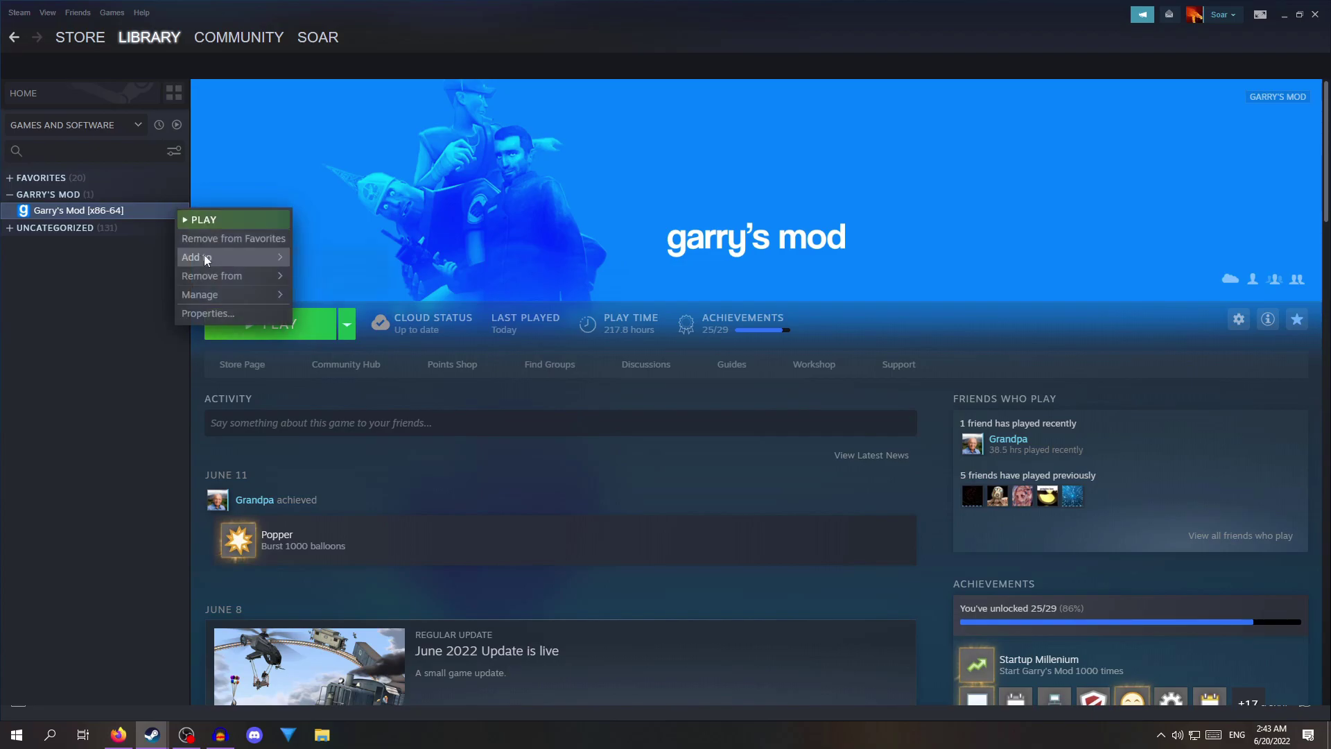
{"action": "left_click", "coordinate": [223, 312]}
{"action": "left_click", "coordinate": [420, 233]}
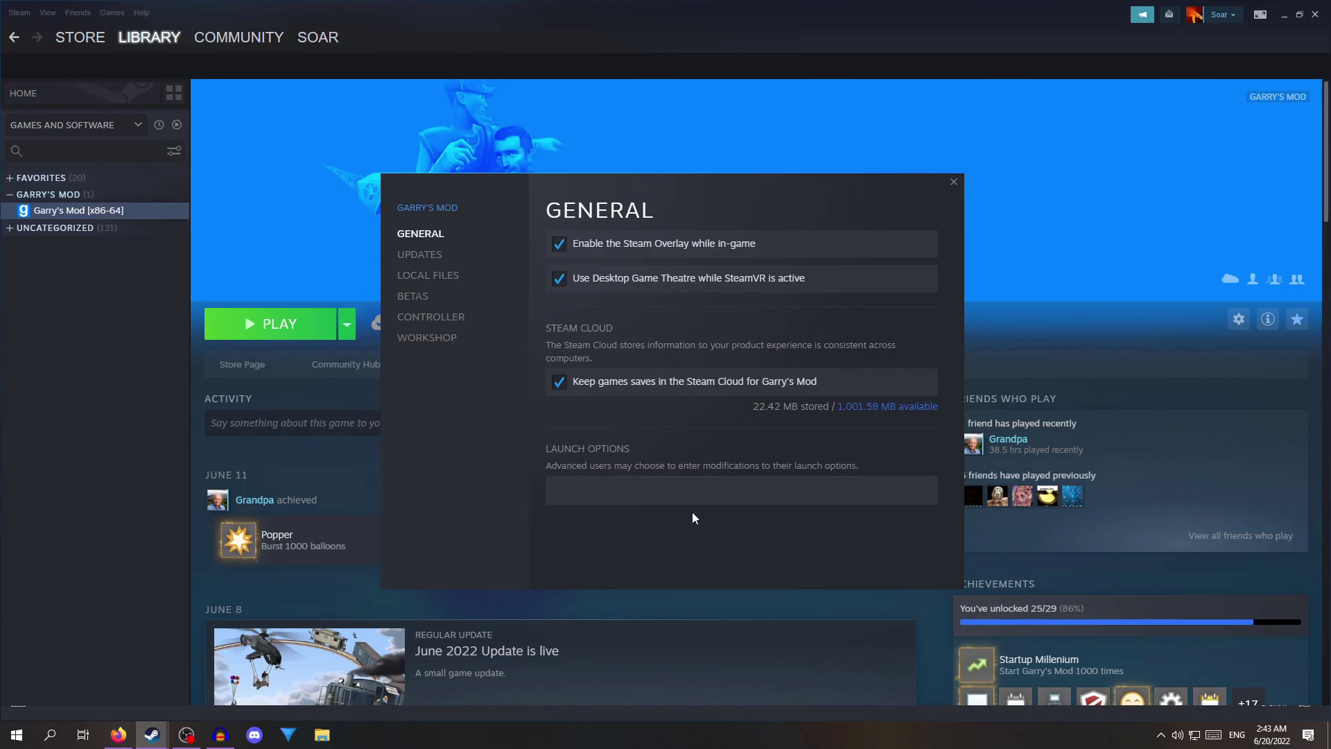
{"action": "left_click", "coordinate": [881, 488]}
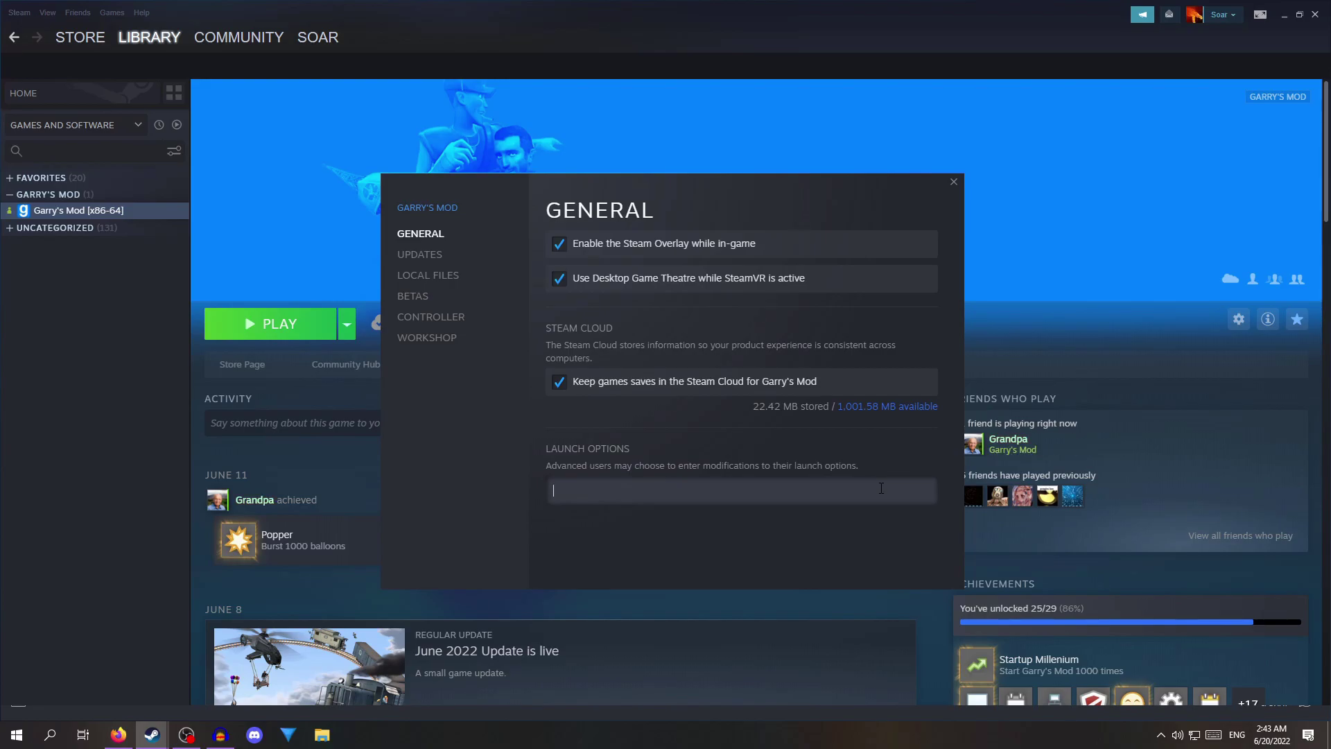
{"action": "type", "text": "+exec autoexec.cfg"}
{"action": "left_click", "coordinate": [889, 451]}
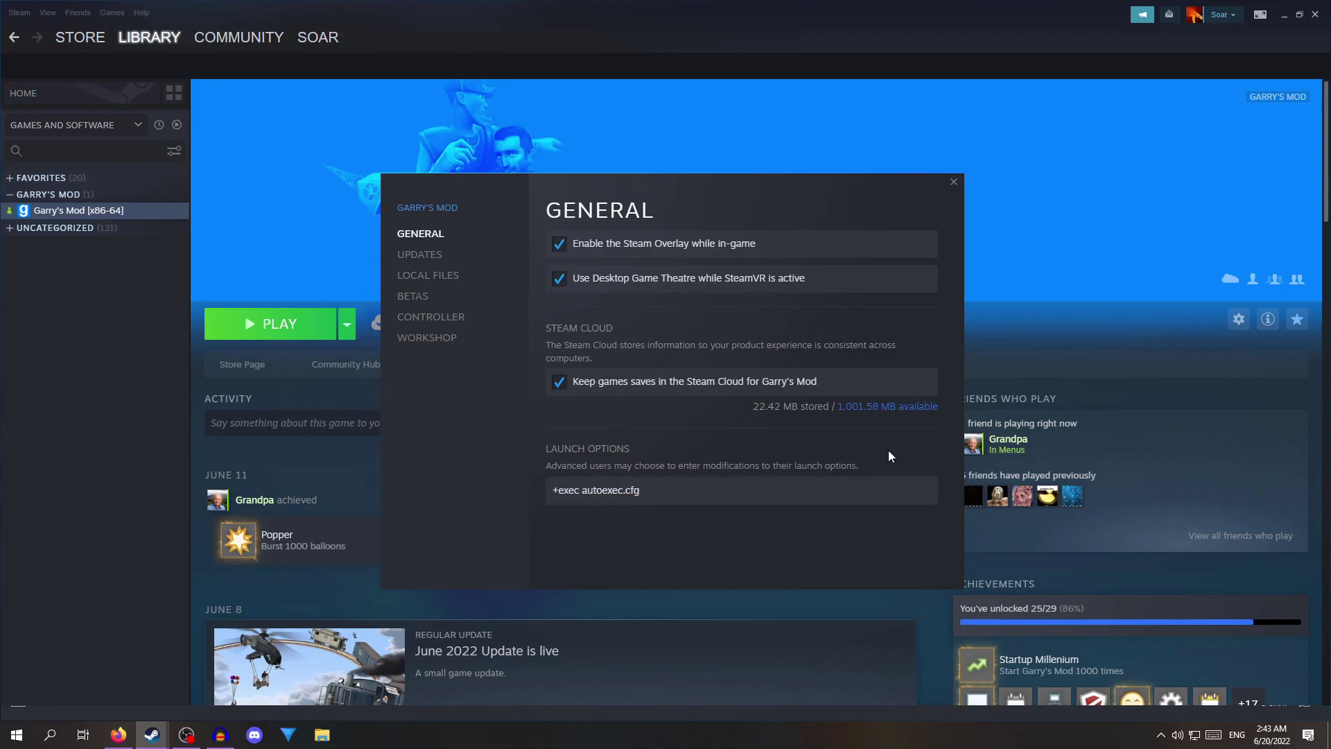
{"action": "left_click", "coordinate": [955, 186]}
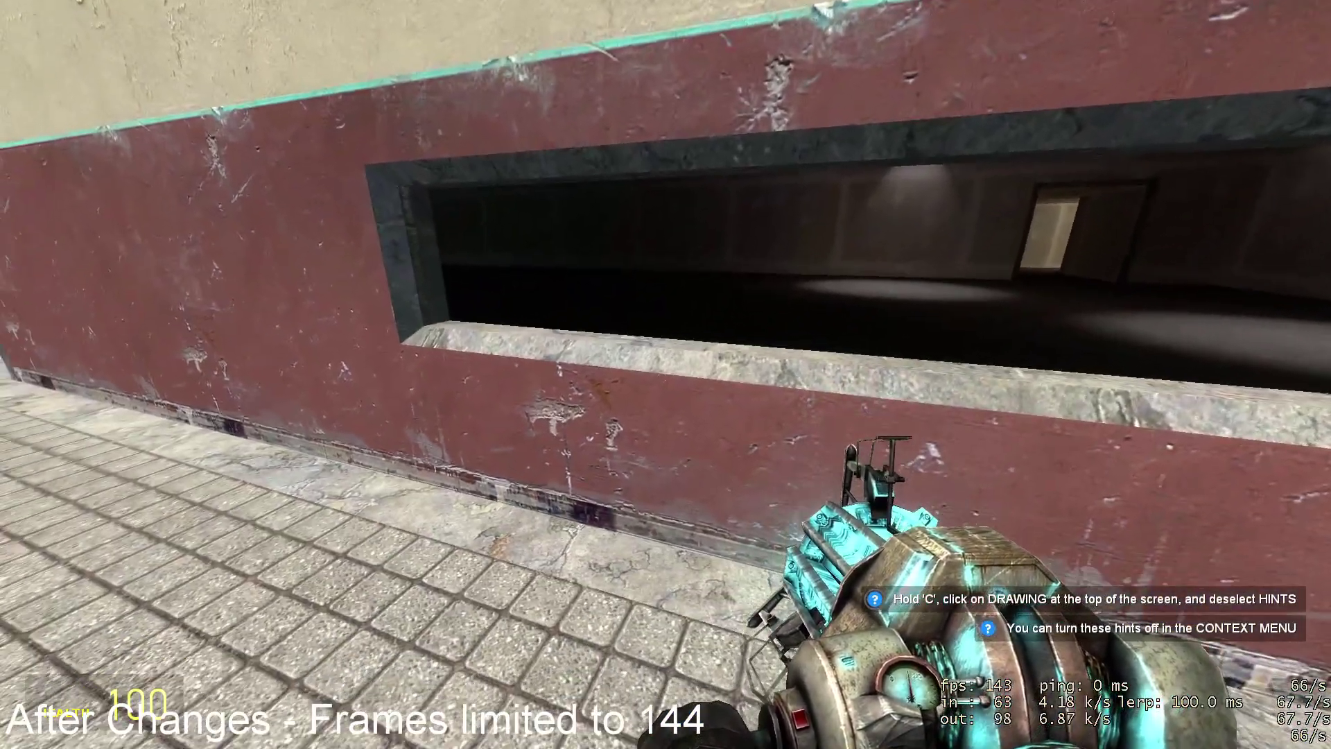
{"action": "key", "text": "Escape"}
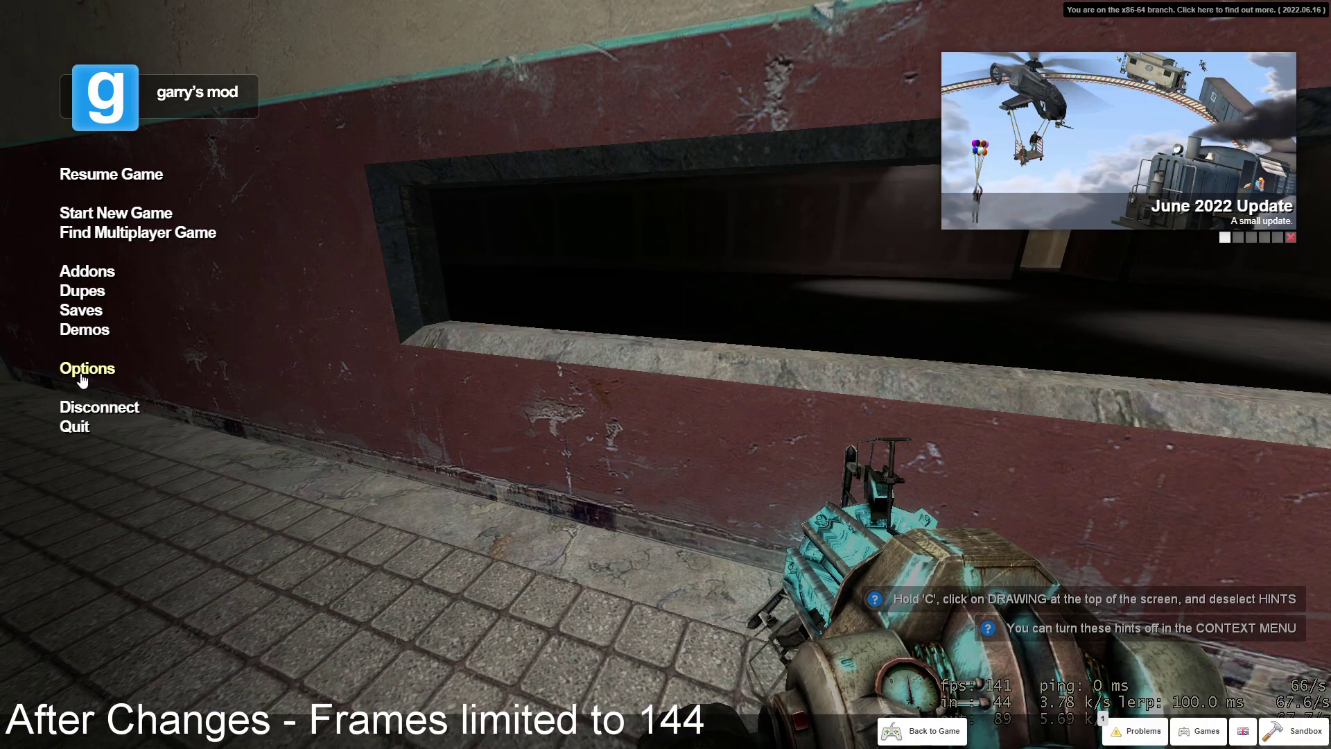
{"action": "left_click", "coordinate": [86, 368]}
{"action": "left_click", "coordinate": [650, 262]}
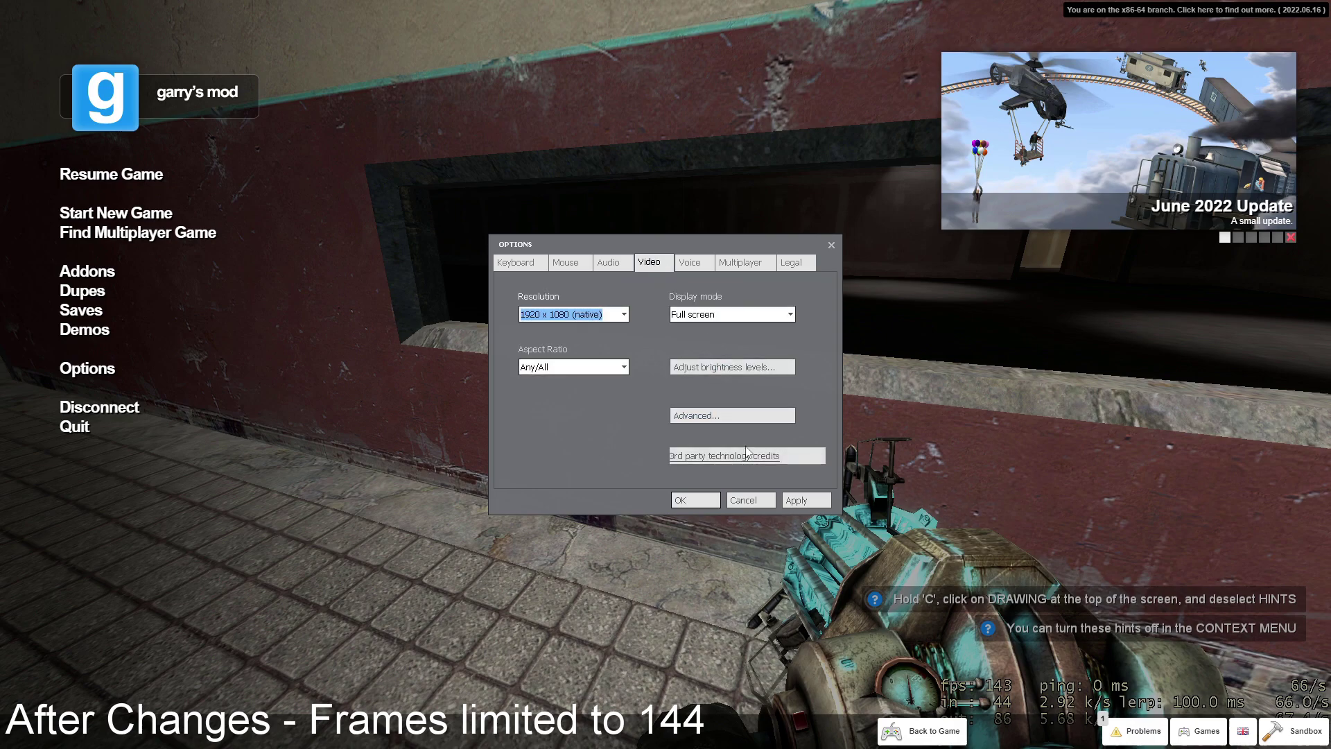
{"action": "left_click", "coordinate": [731, 415]}
{"action": "left_click_drag", "start_coordinate": [603, 245], "coordinate": [262, 201]}
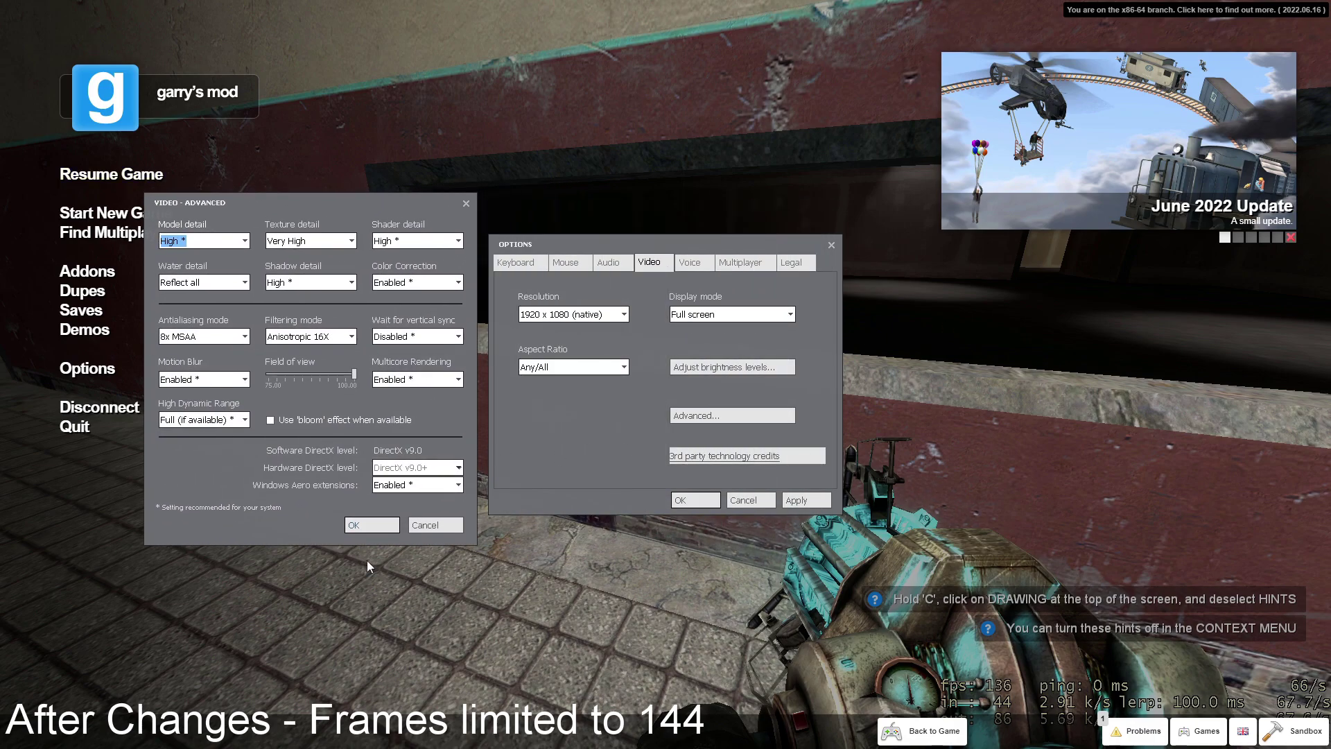
{"action": "left_click", "coordinate": [371, 526]}
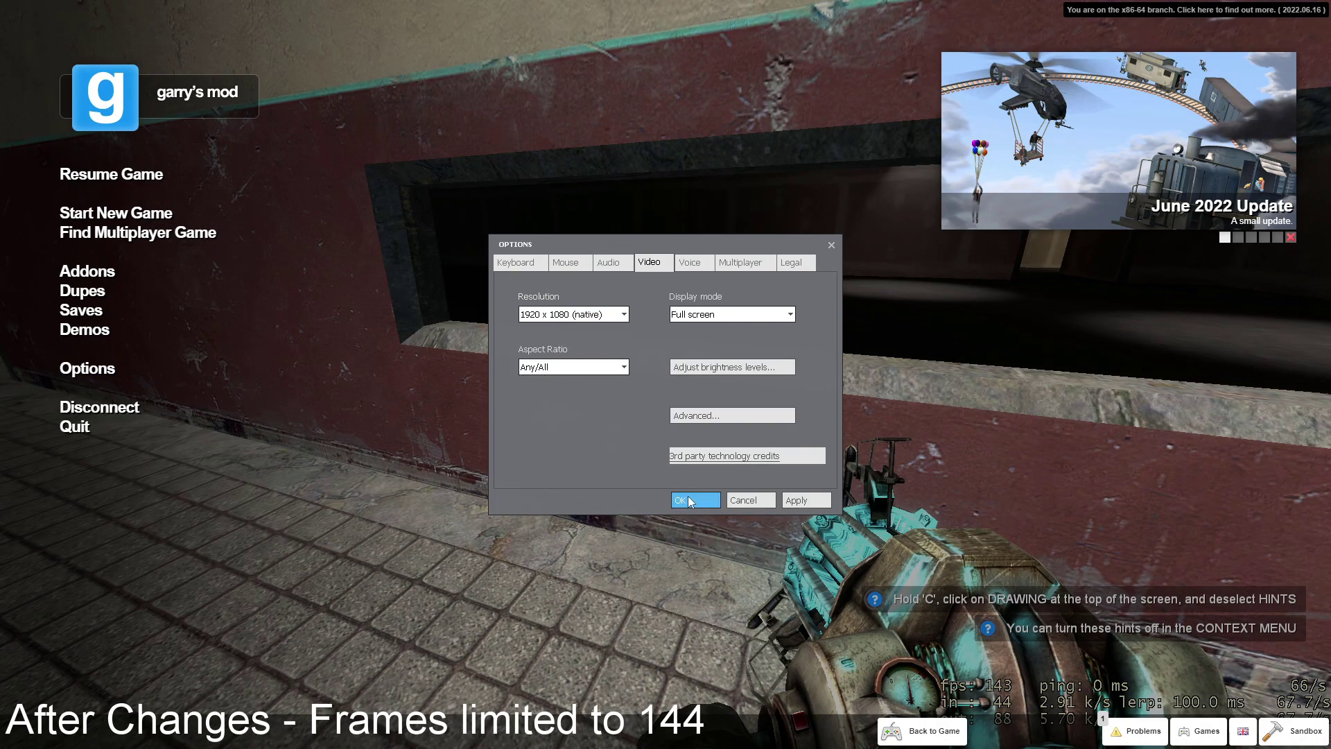
{"action": "left_click", "coordinate": [689, 501]}
{"action": "left_click", "coordinate": [65, 274]}
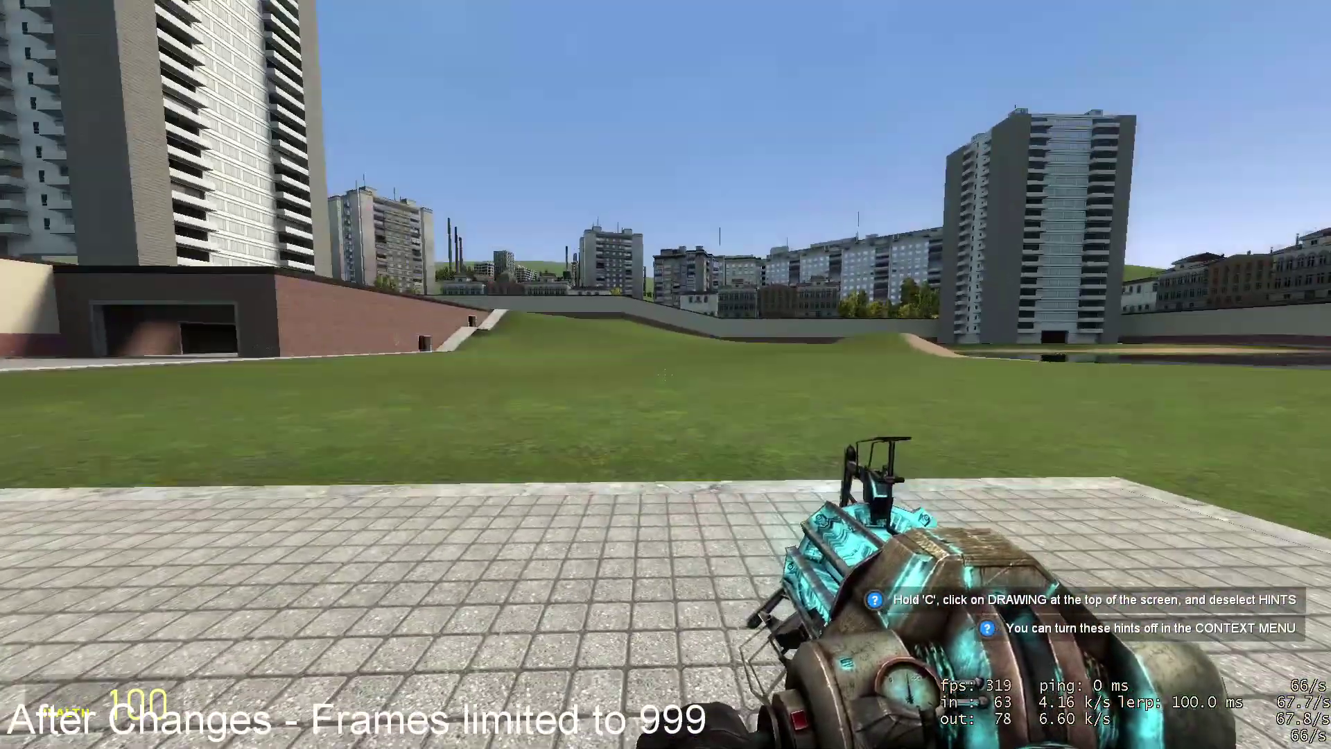
{"action": "key", "text": "q"}
{"action": "key", "text": "q"}
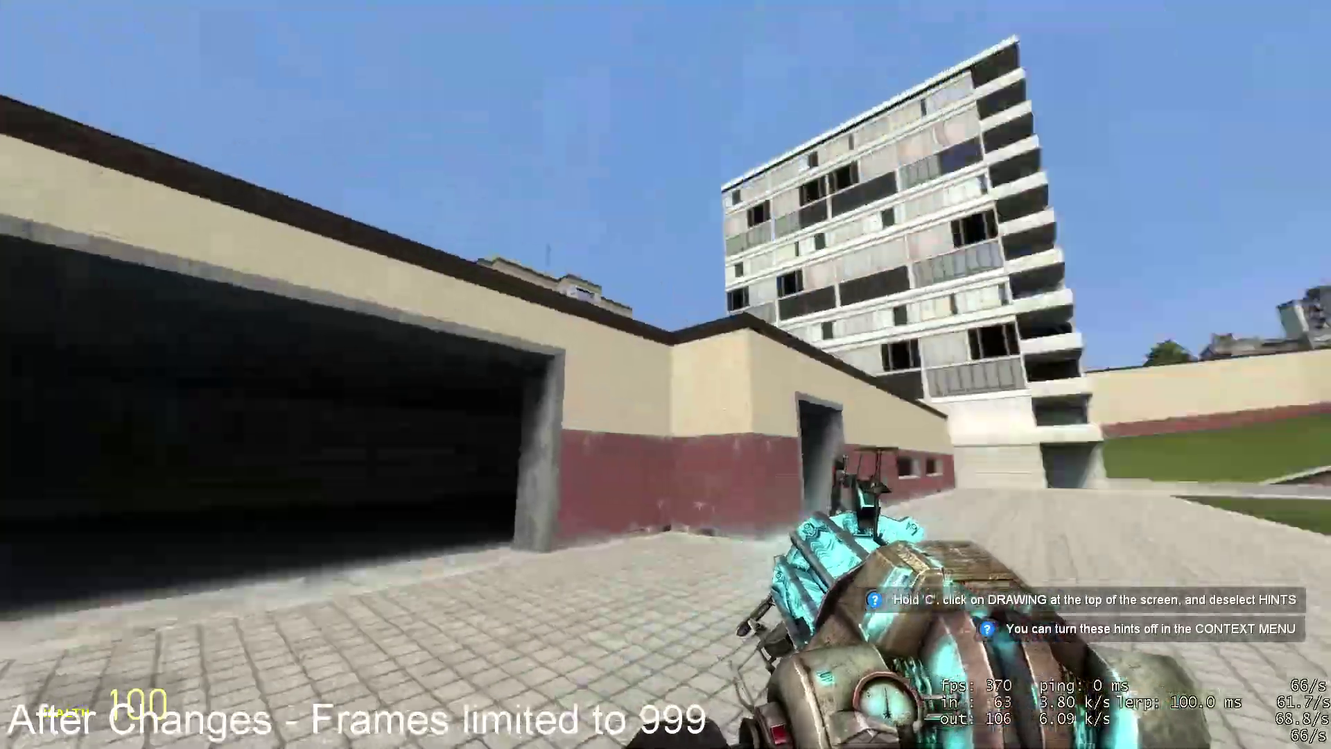
{"action": "key", "text": "Escape"}
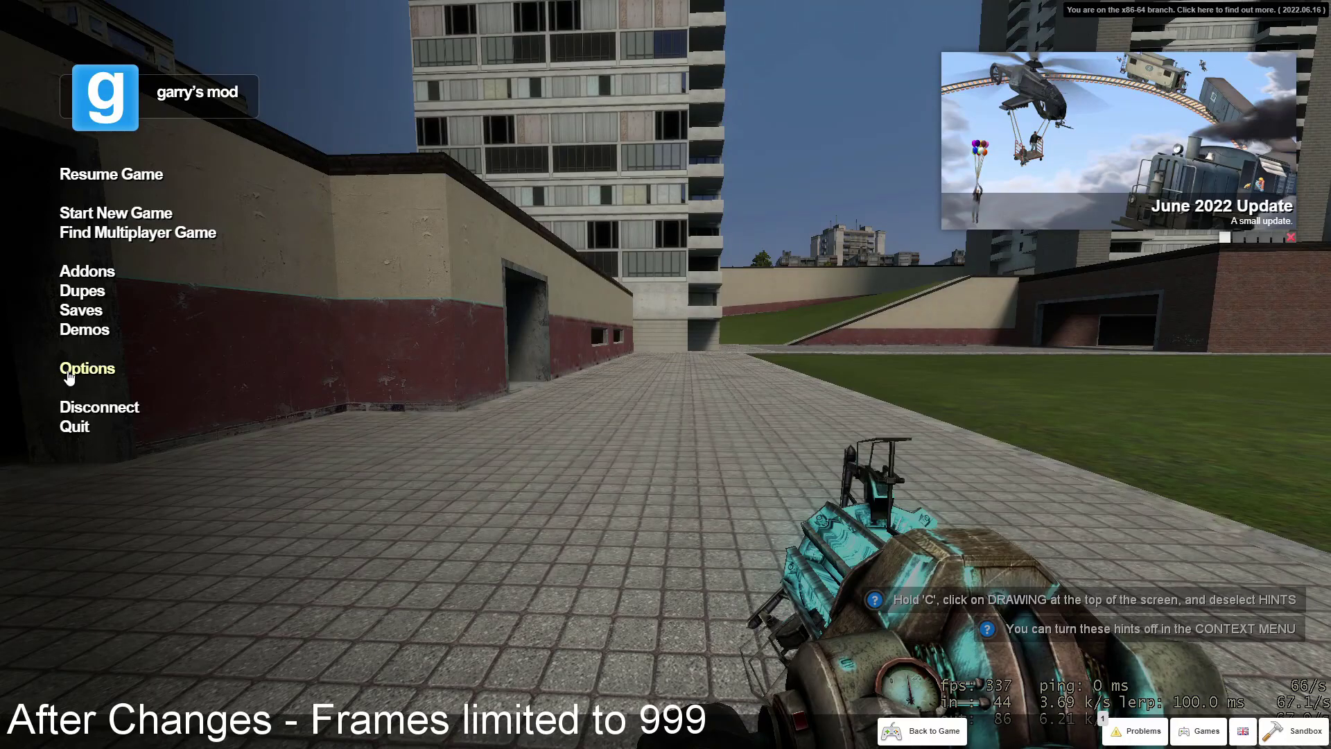
{"action": "left_click", "coordinate": [69, 375]}
{"action": "left_click", "coordinate": [647, 262]}
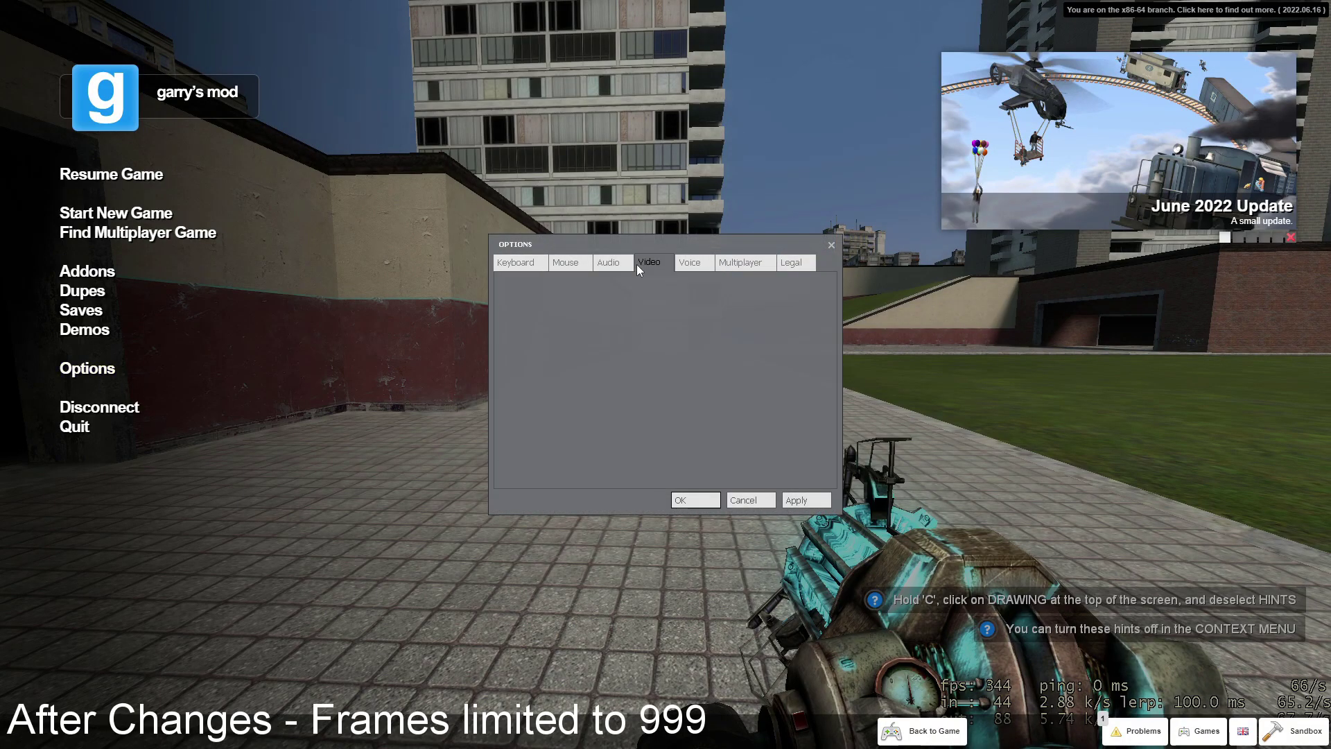
{"action": "left_click", "coordinate": [719, 414]}
{"action": "left_click_drag", "start_coordinate": [601, 210], "coordinate": [227, 224]}
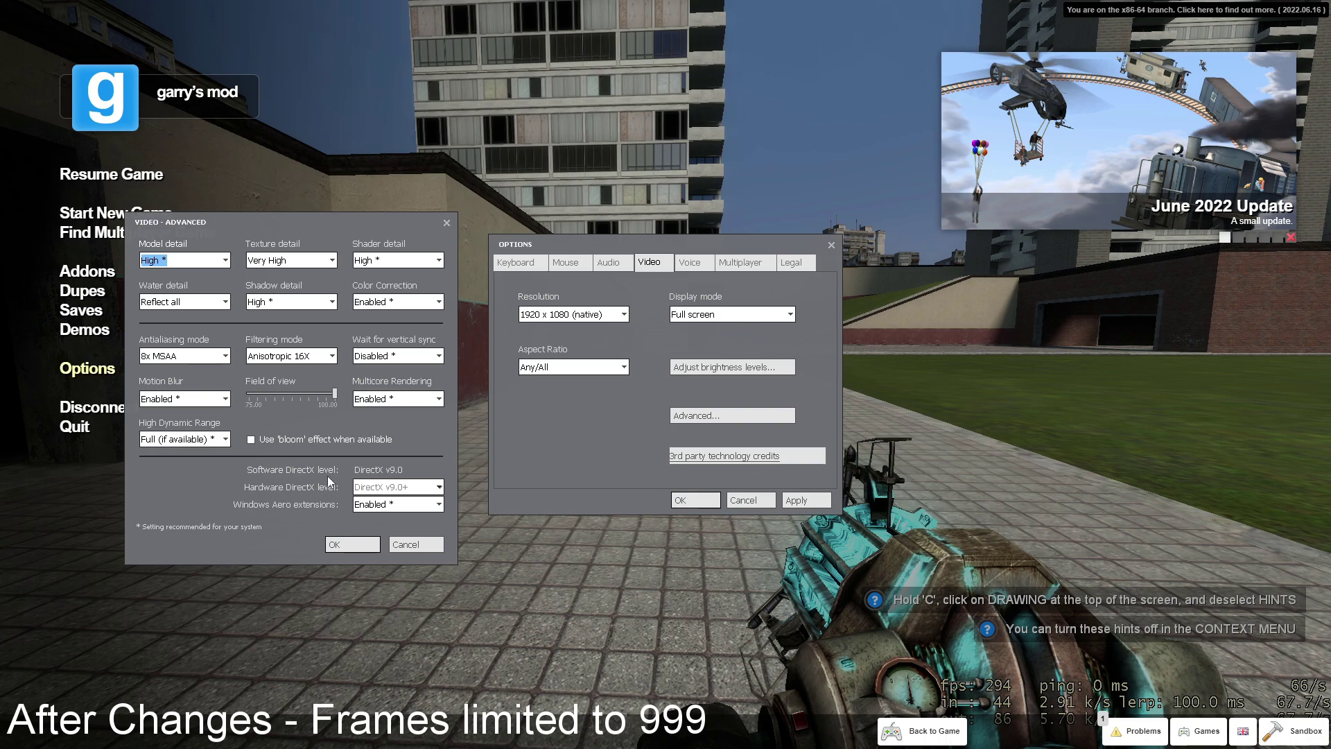
{"action": "left_click", "coordinate": [336, 546]}
{"action": "left_click", "coordinate": [695, 500]}
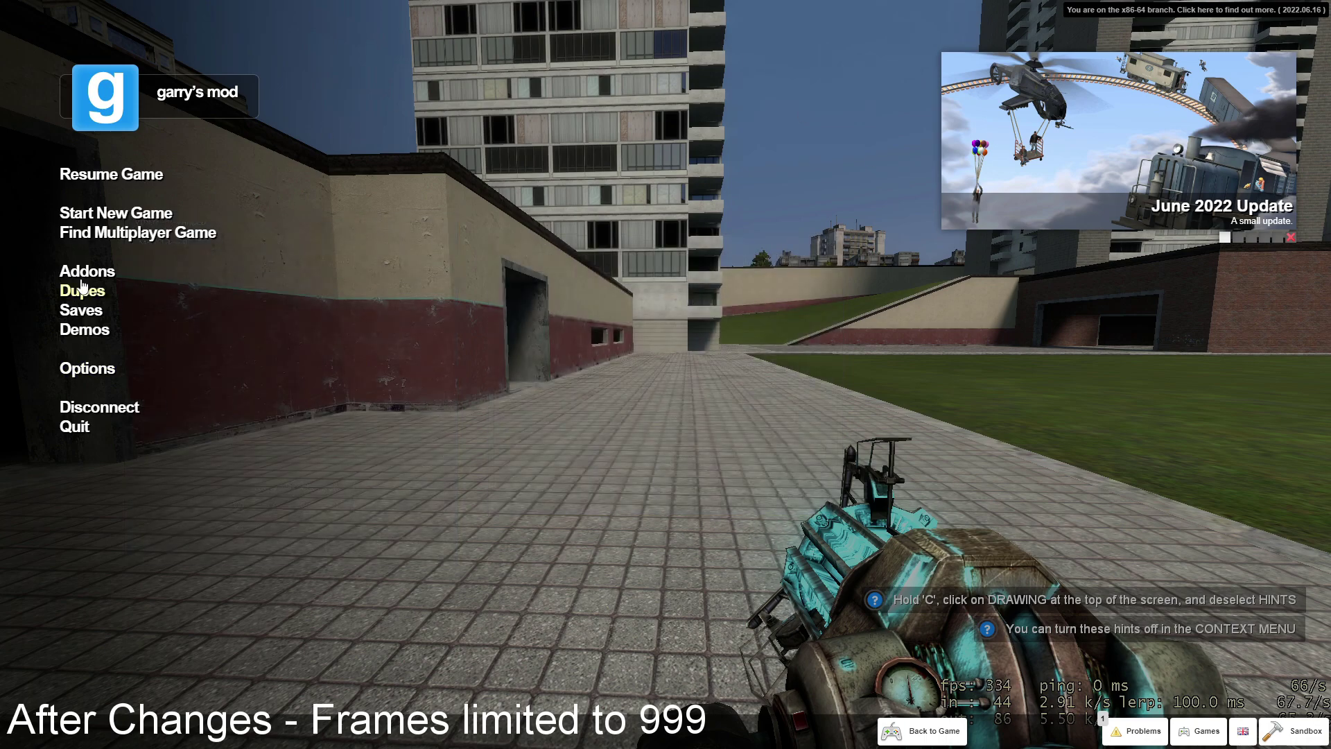
{"action": "left_click", "coordinate": [87, 270]}
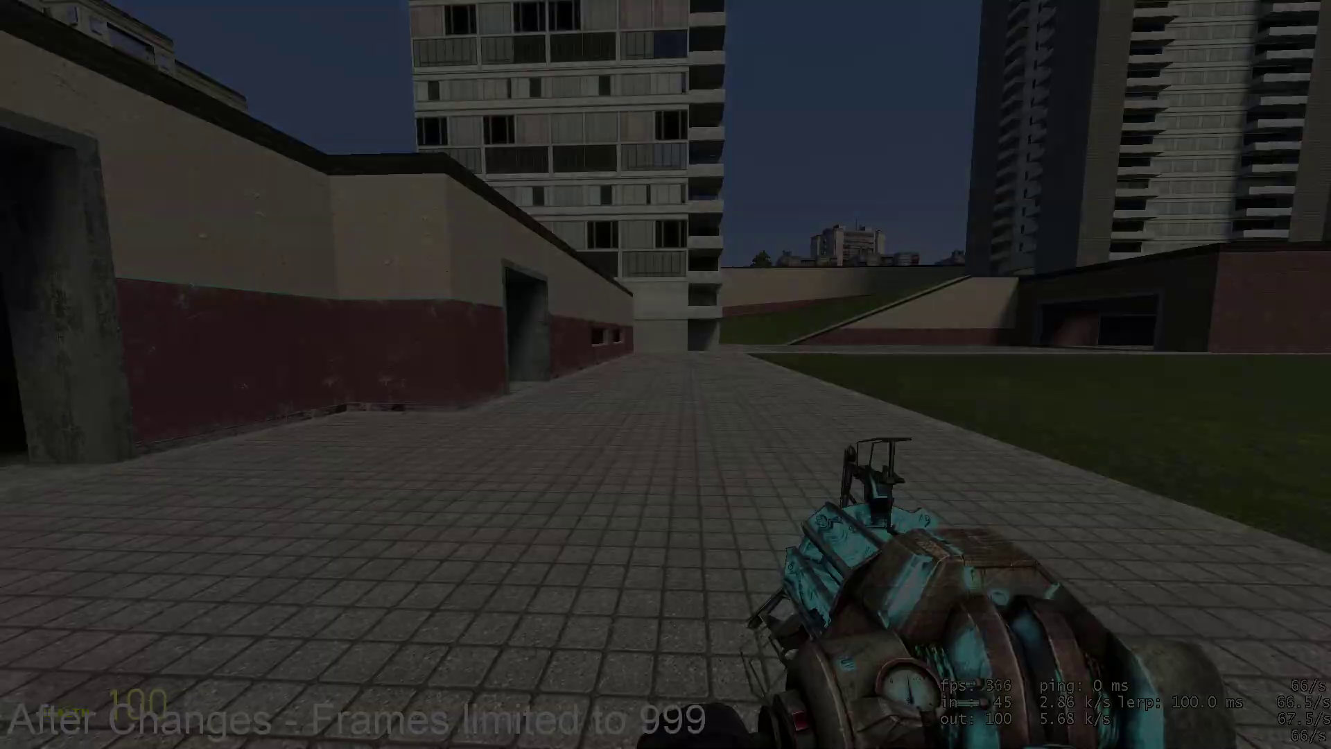